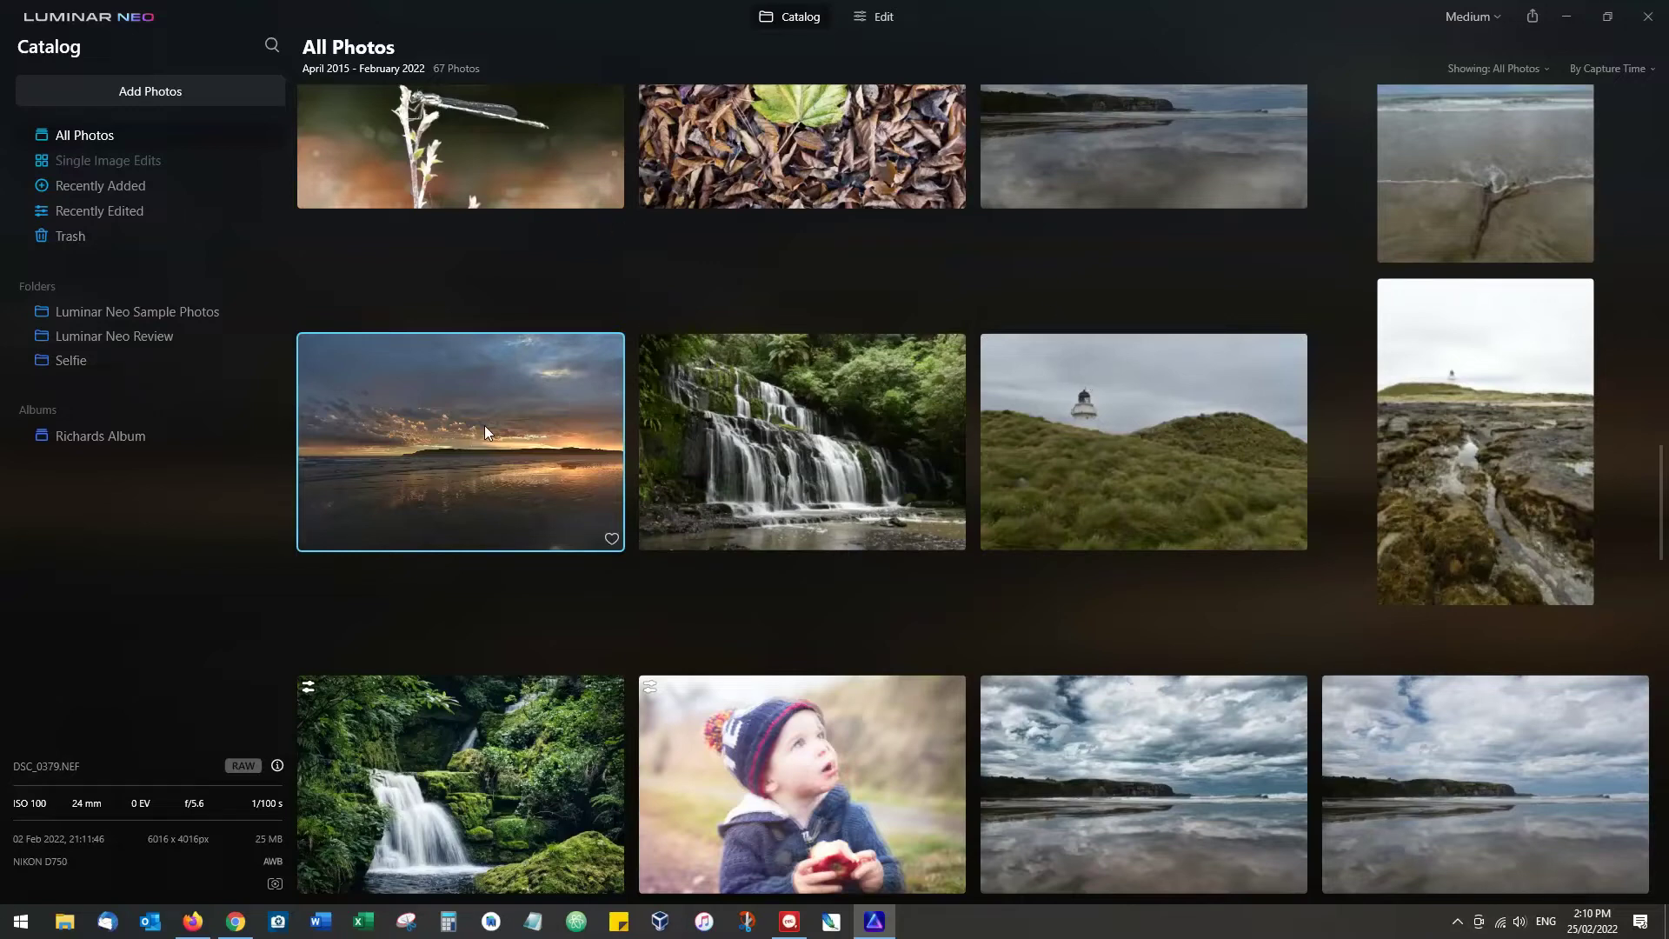
Step: Open the beach sunset photo in the editor and bring up the Presets panel
{"action": "left_click", "coordinate": [880, 19]}
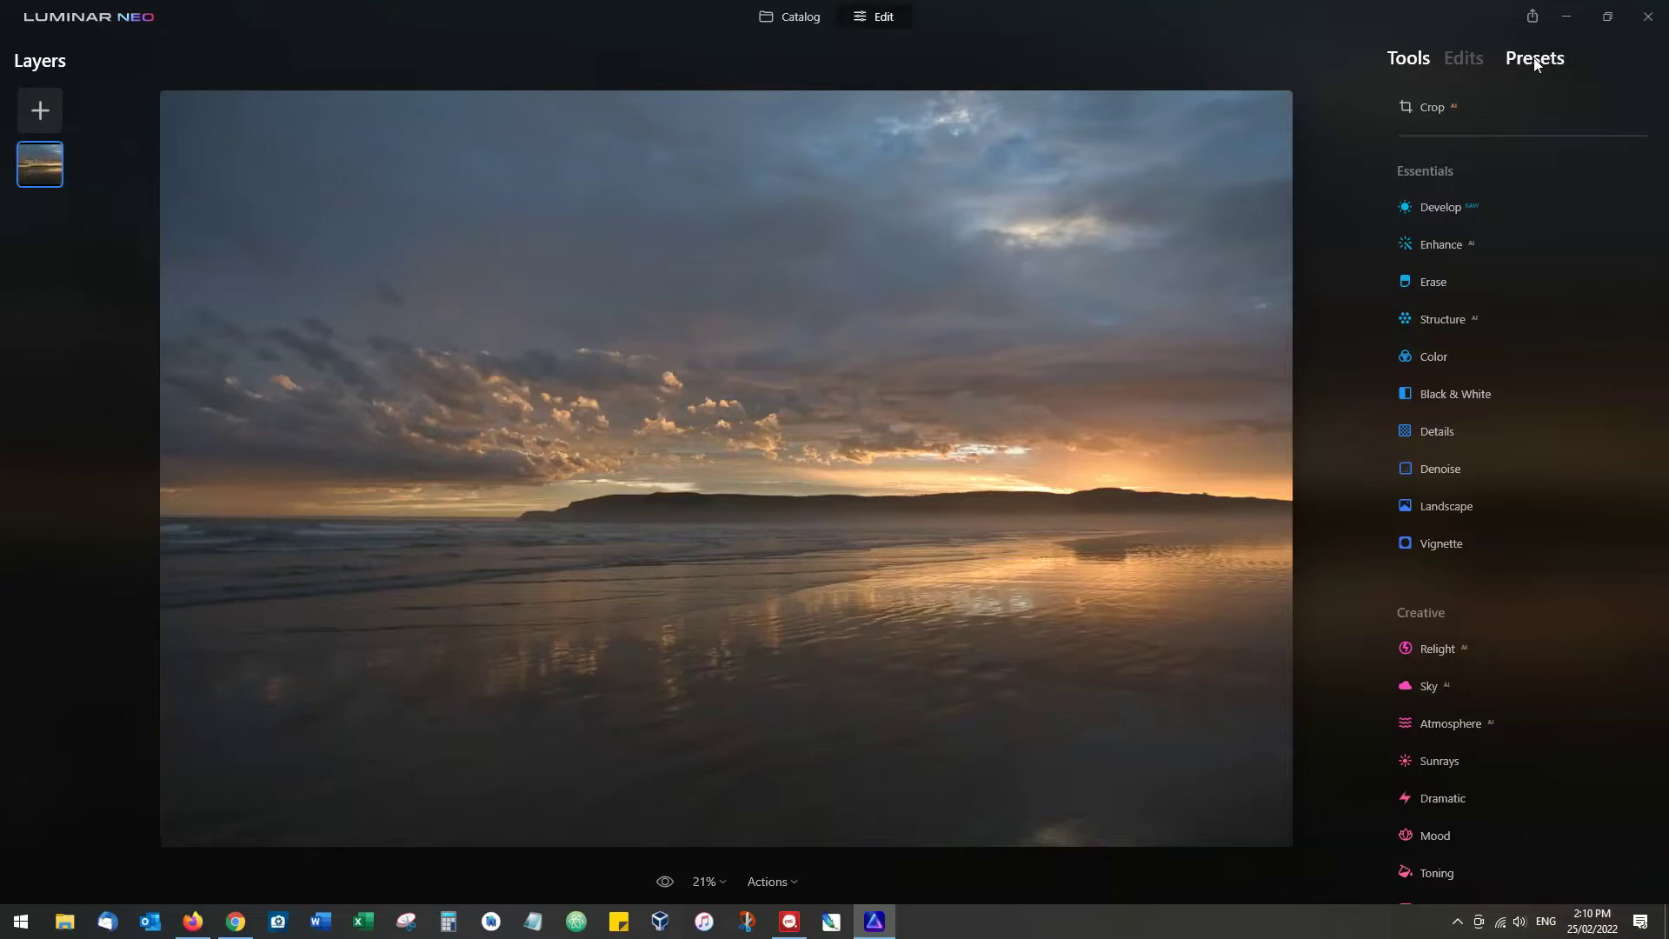
{"action": "left_click", "coordinate": [1535, 58]}
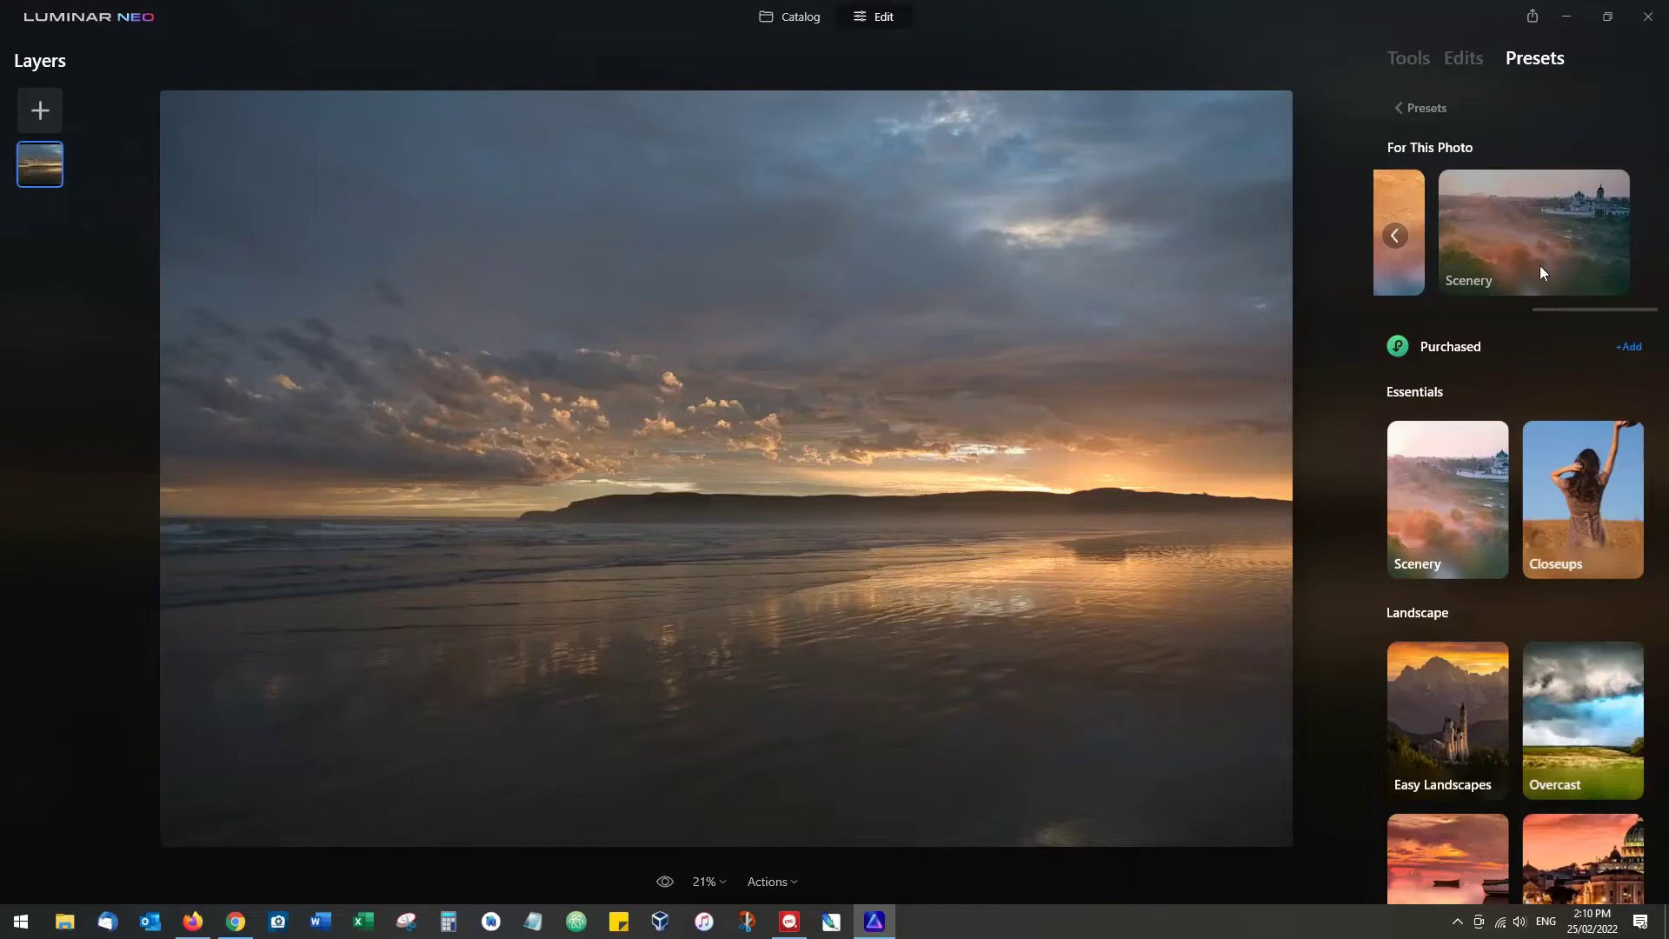
Step: In Scenery, preview Fast Fix, Pleasing Touch, More Volume, Simple and Clear Skies, keeping Clear & Sharp
{"action": "left_click", "coordinate": [1521, 215]}
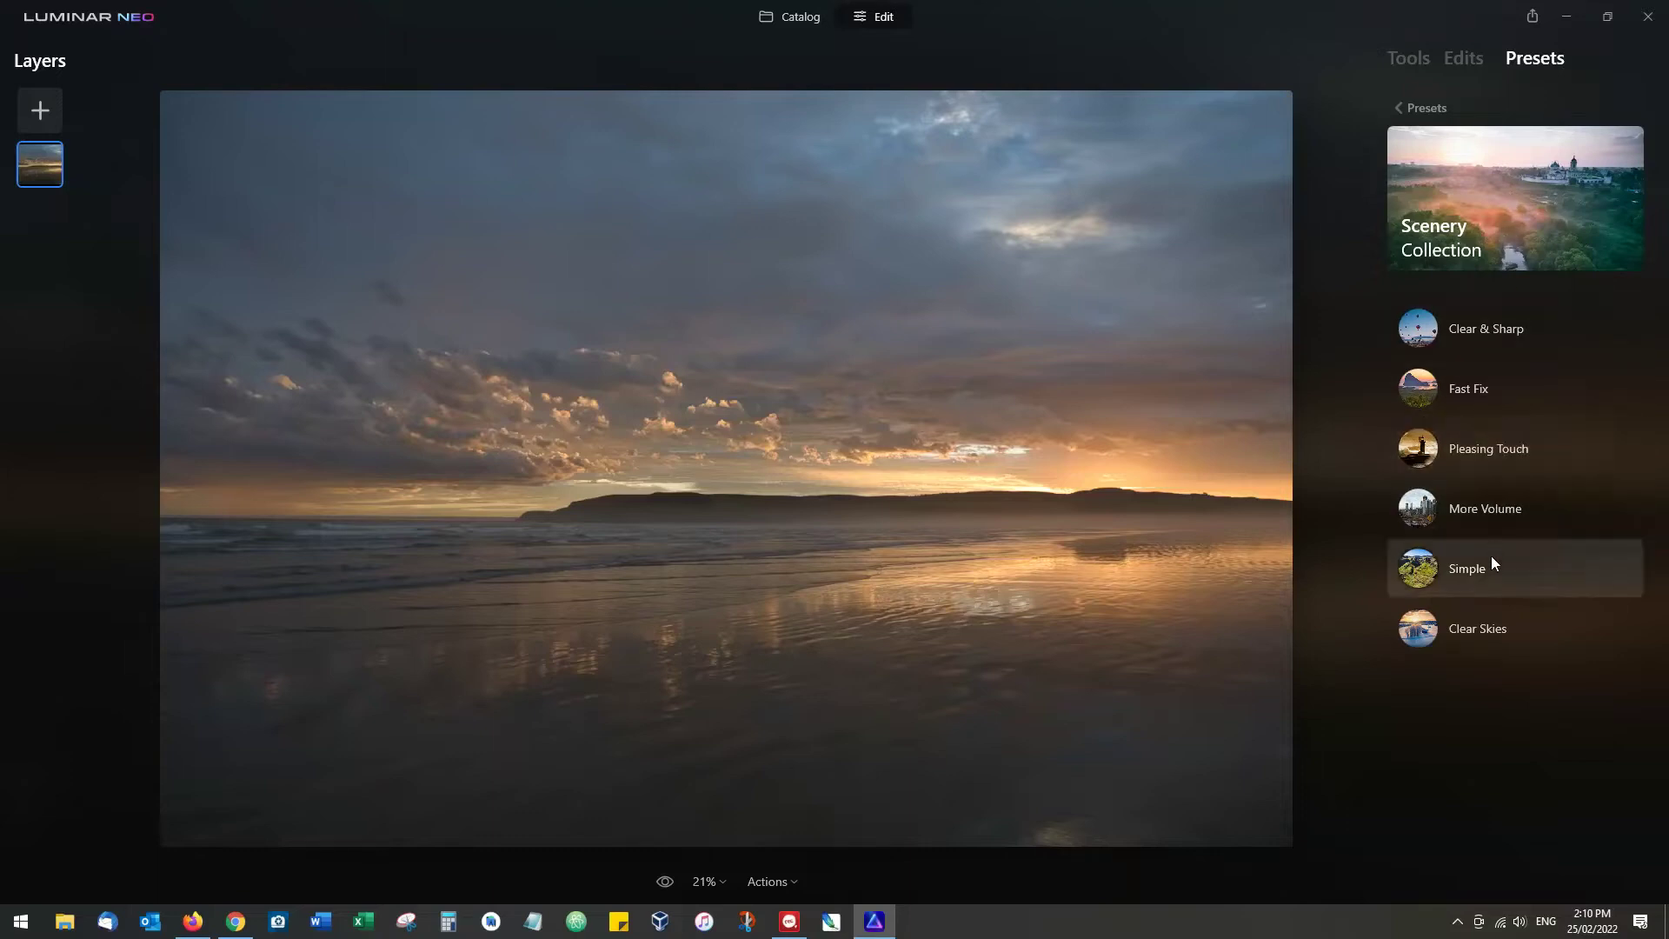
{"action": "left_click", "coordinate": [1495, 332]}
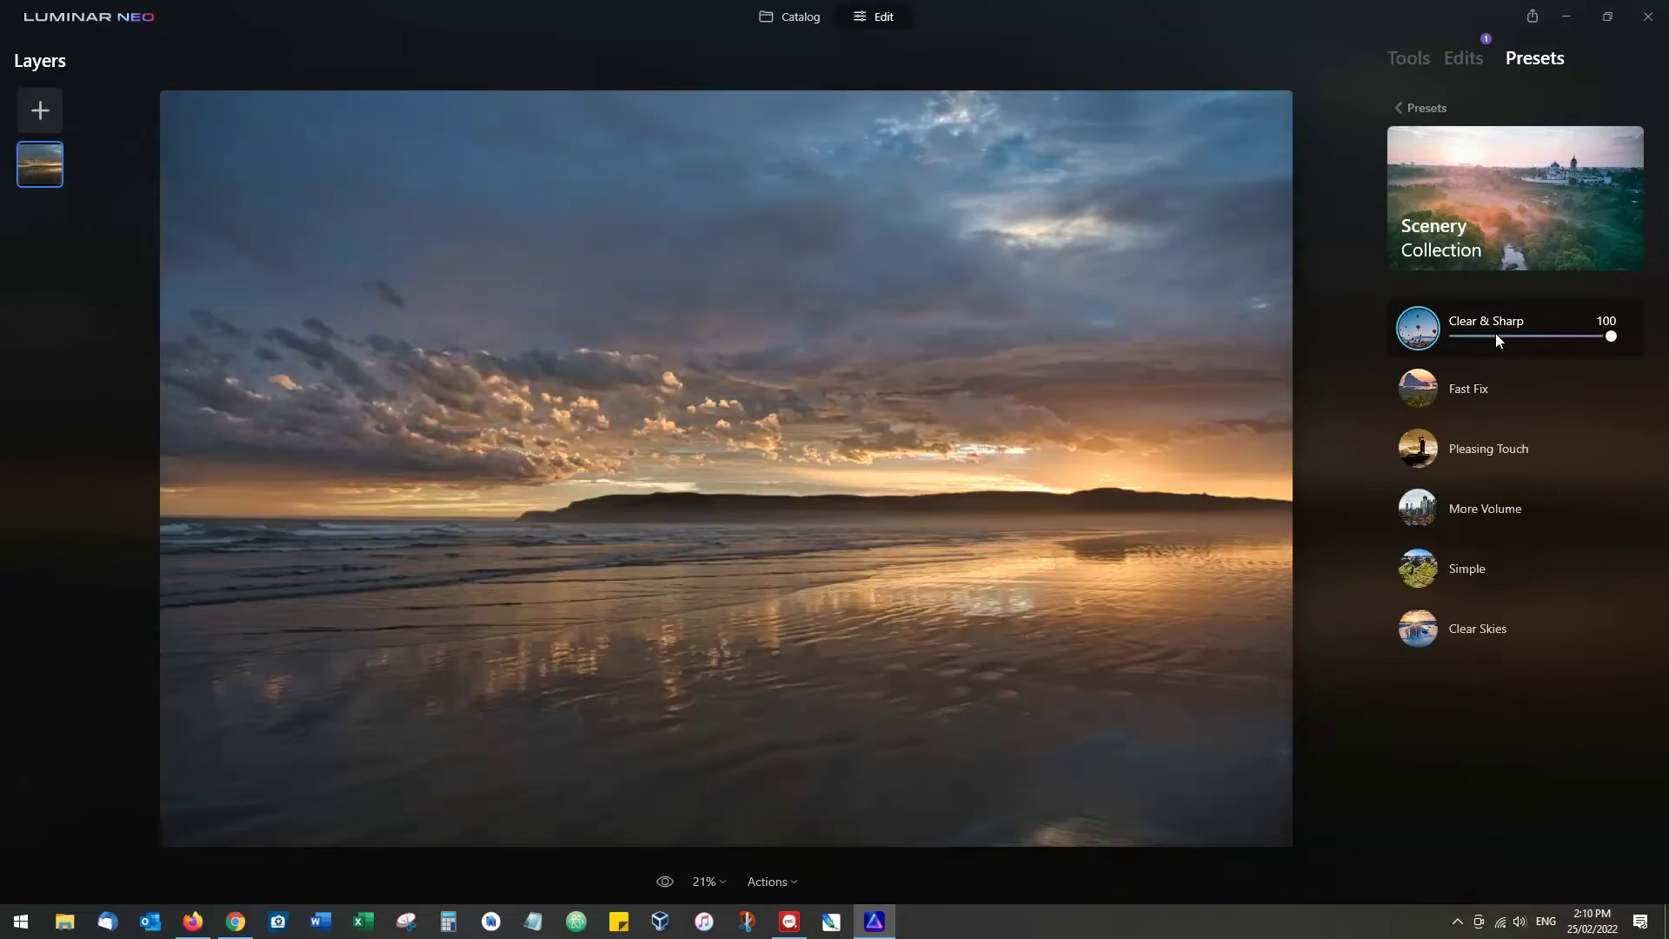
{"action": "left_click", "coordinate": [1476, 398]}
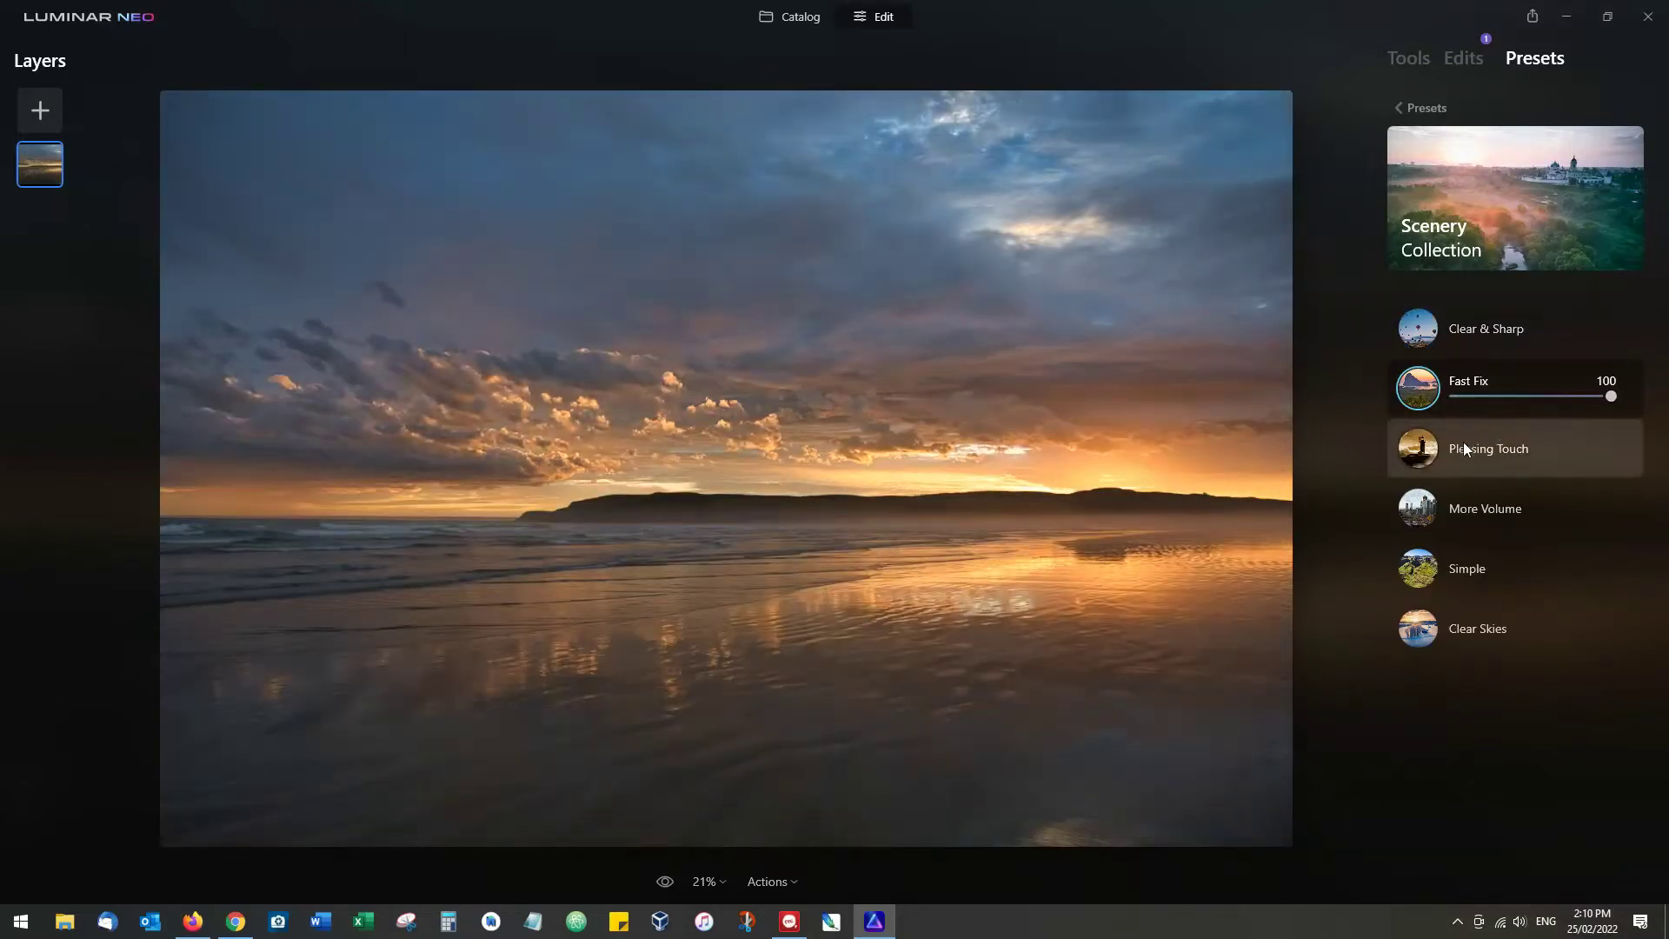
{"action": "left_click", "coordinate": [1459, 466]}
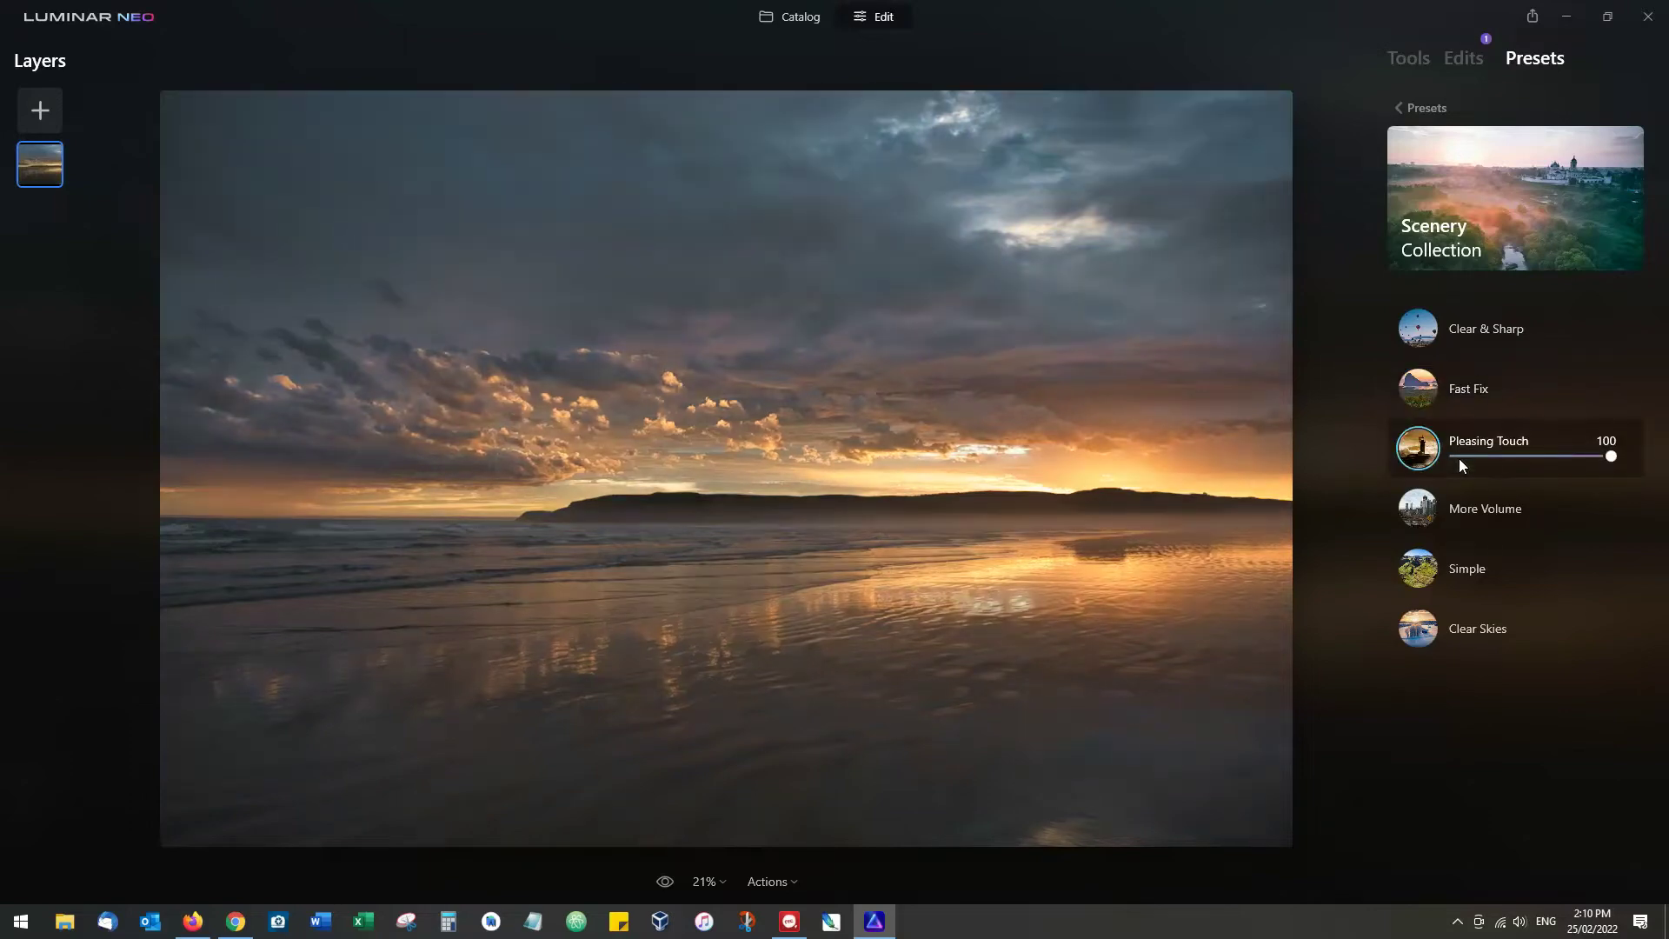
{"action": "left_click", "coordinate": [1472, 517]}
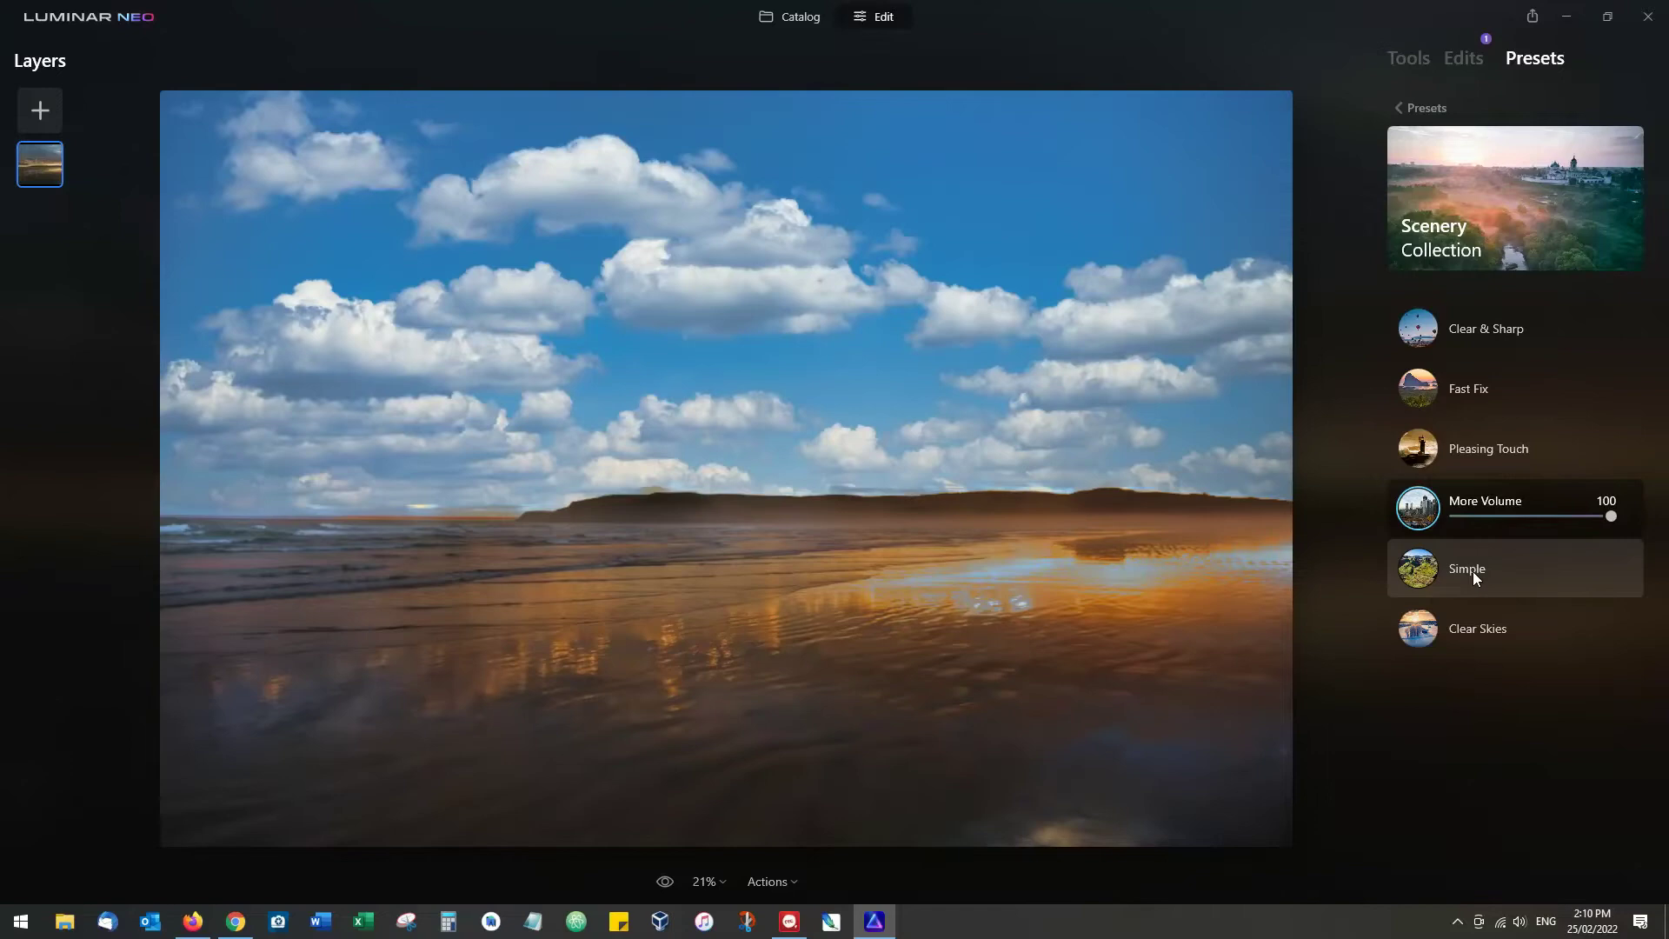
{"action": "left_click", "coordinate": [1472, 571]}
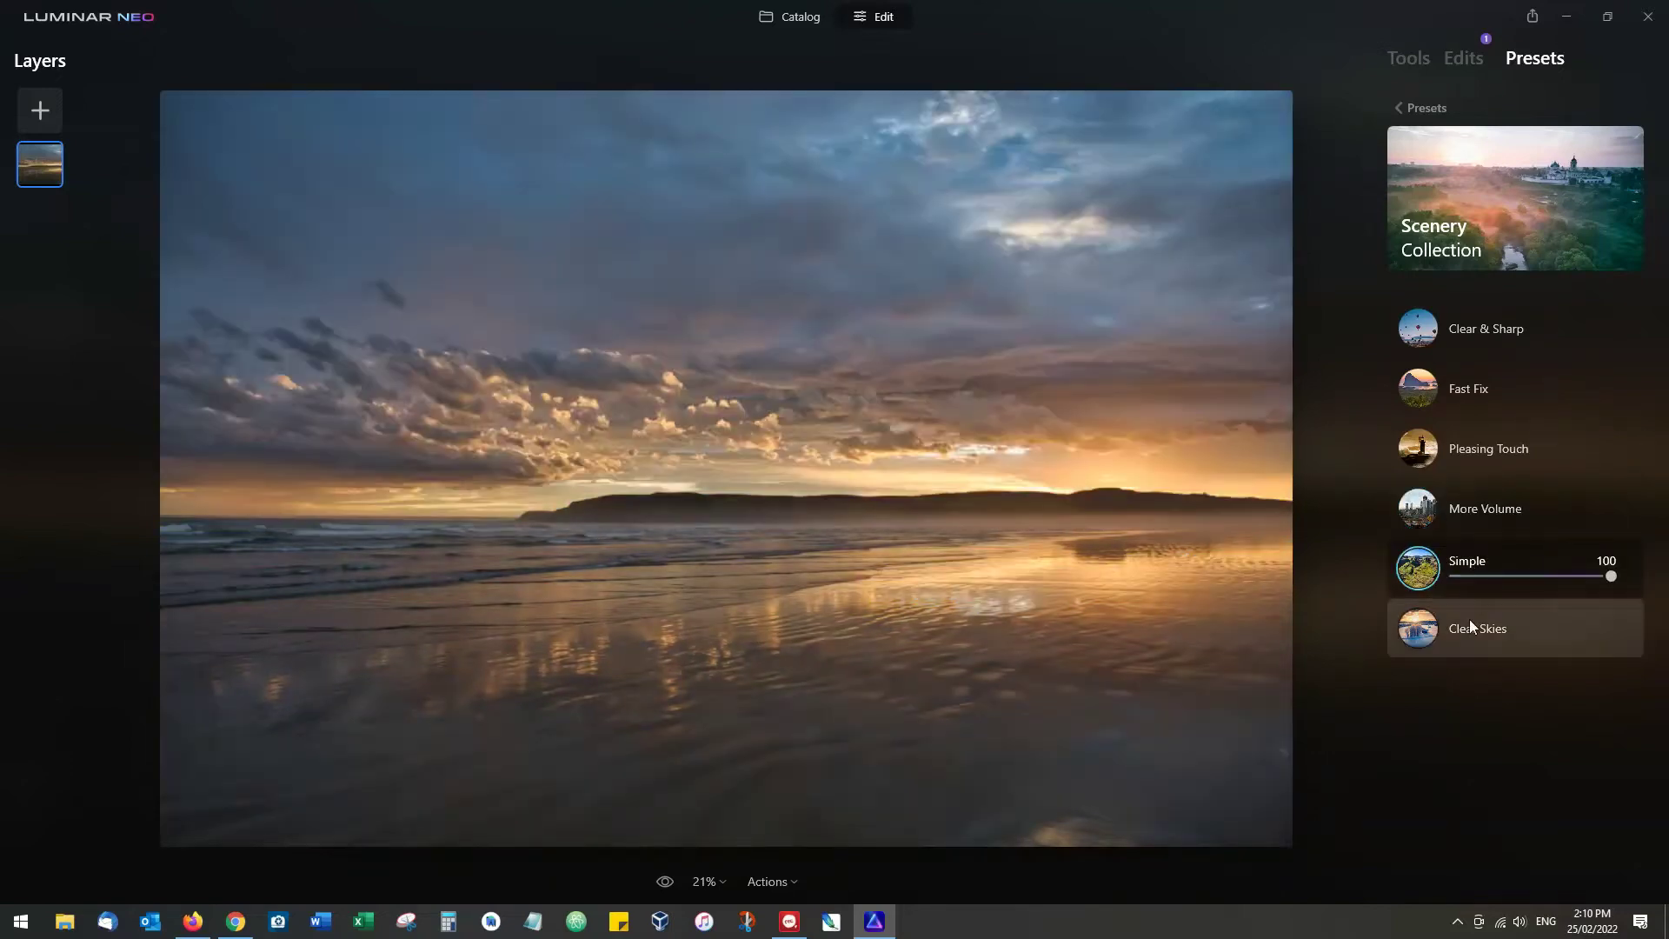
{"action": "left_click", "coordinate": [1469, 620]}
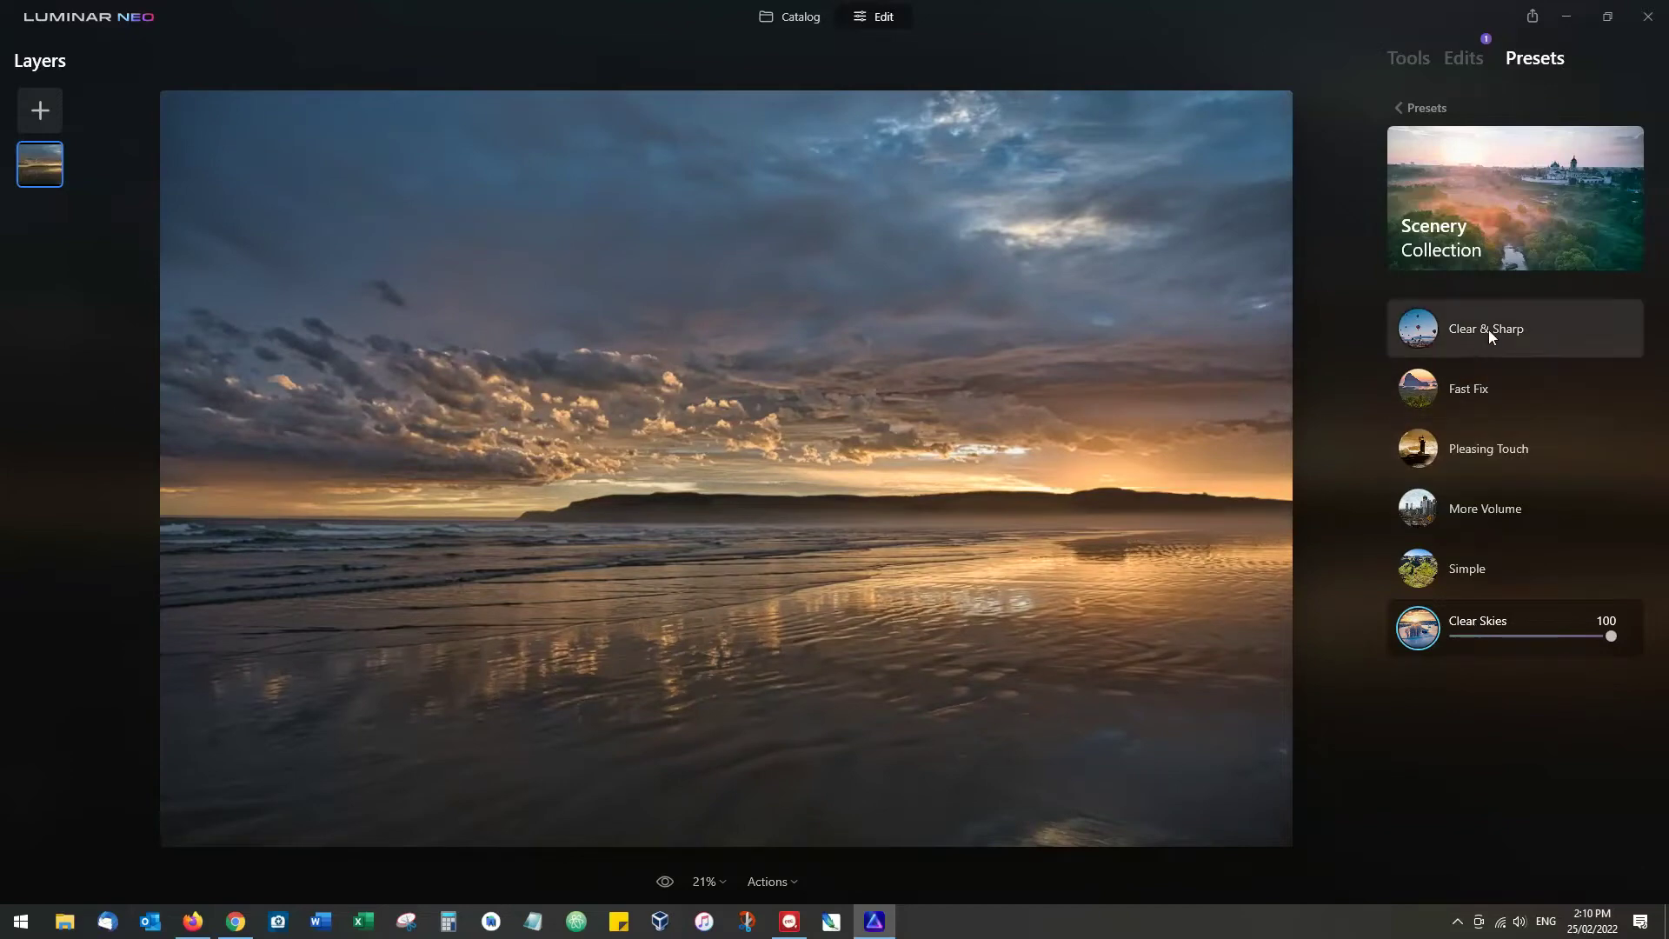
{"action": "left_click", "coordinate": [1487, 332]}
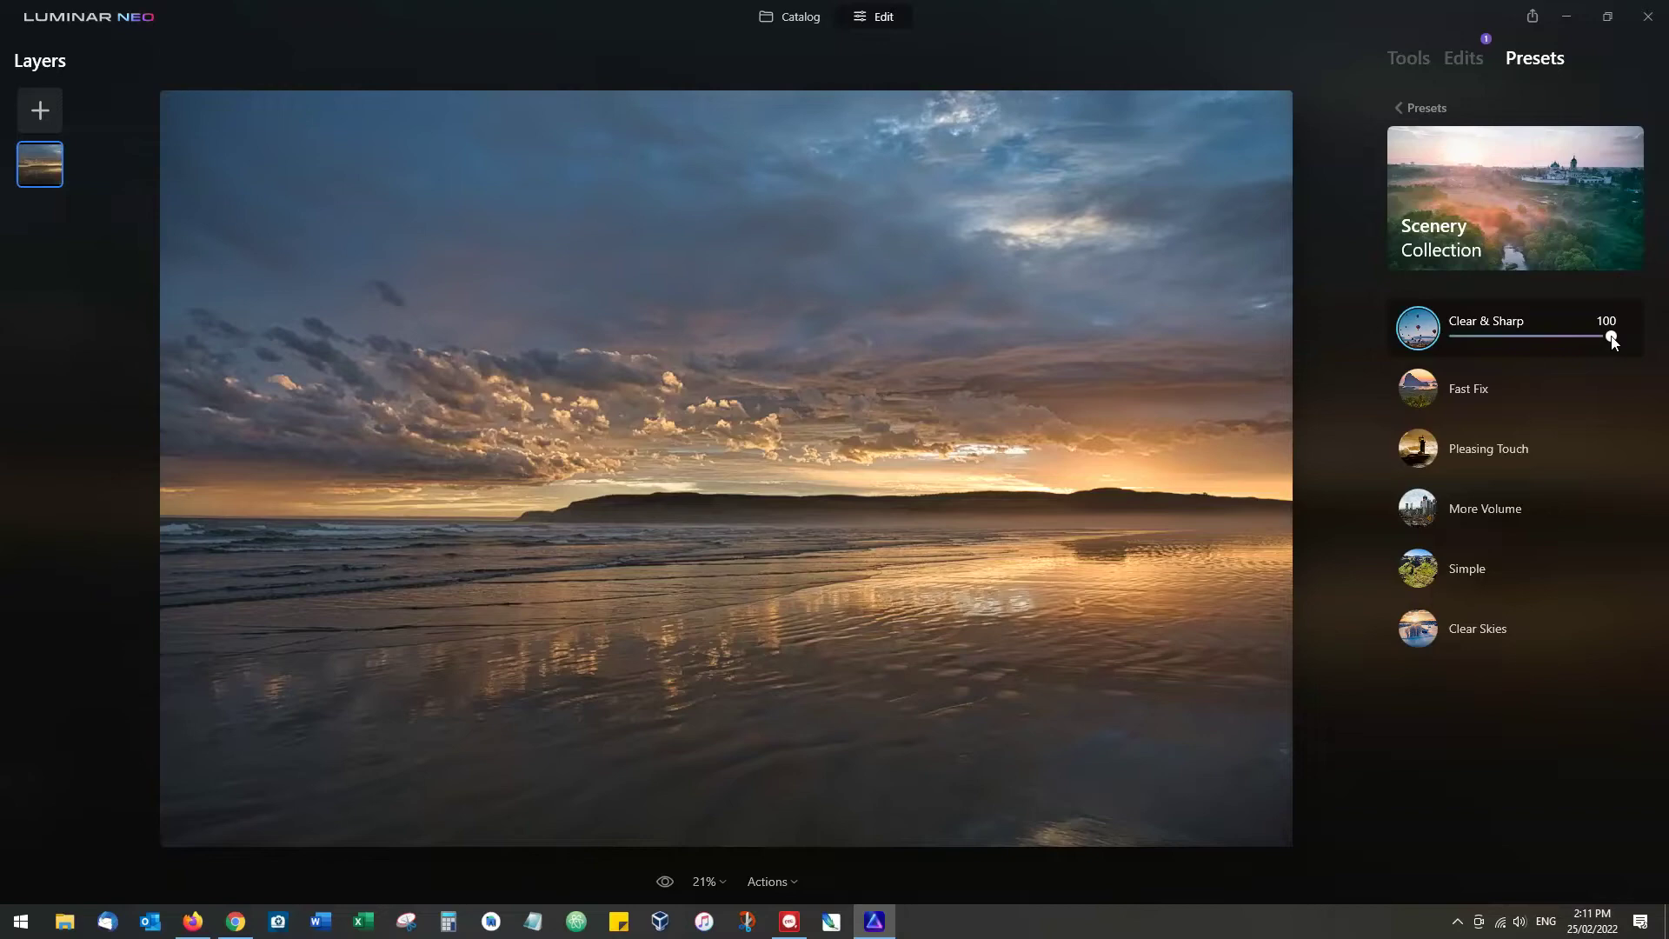
{"action": "left_click_drag", "start_coordinate": [1613, 340], "coordinate": [1451, 342]}
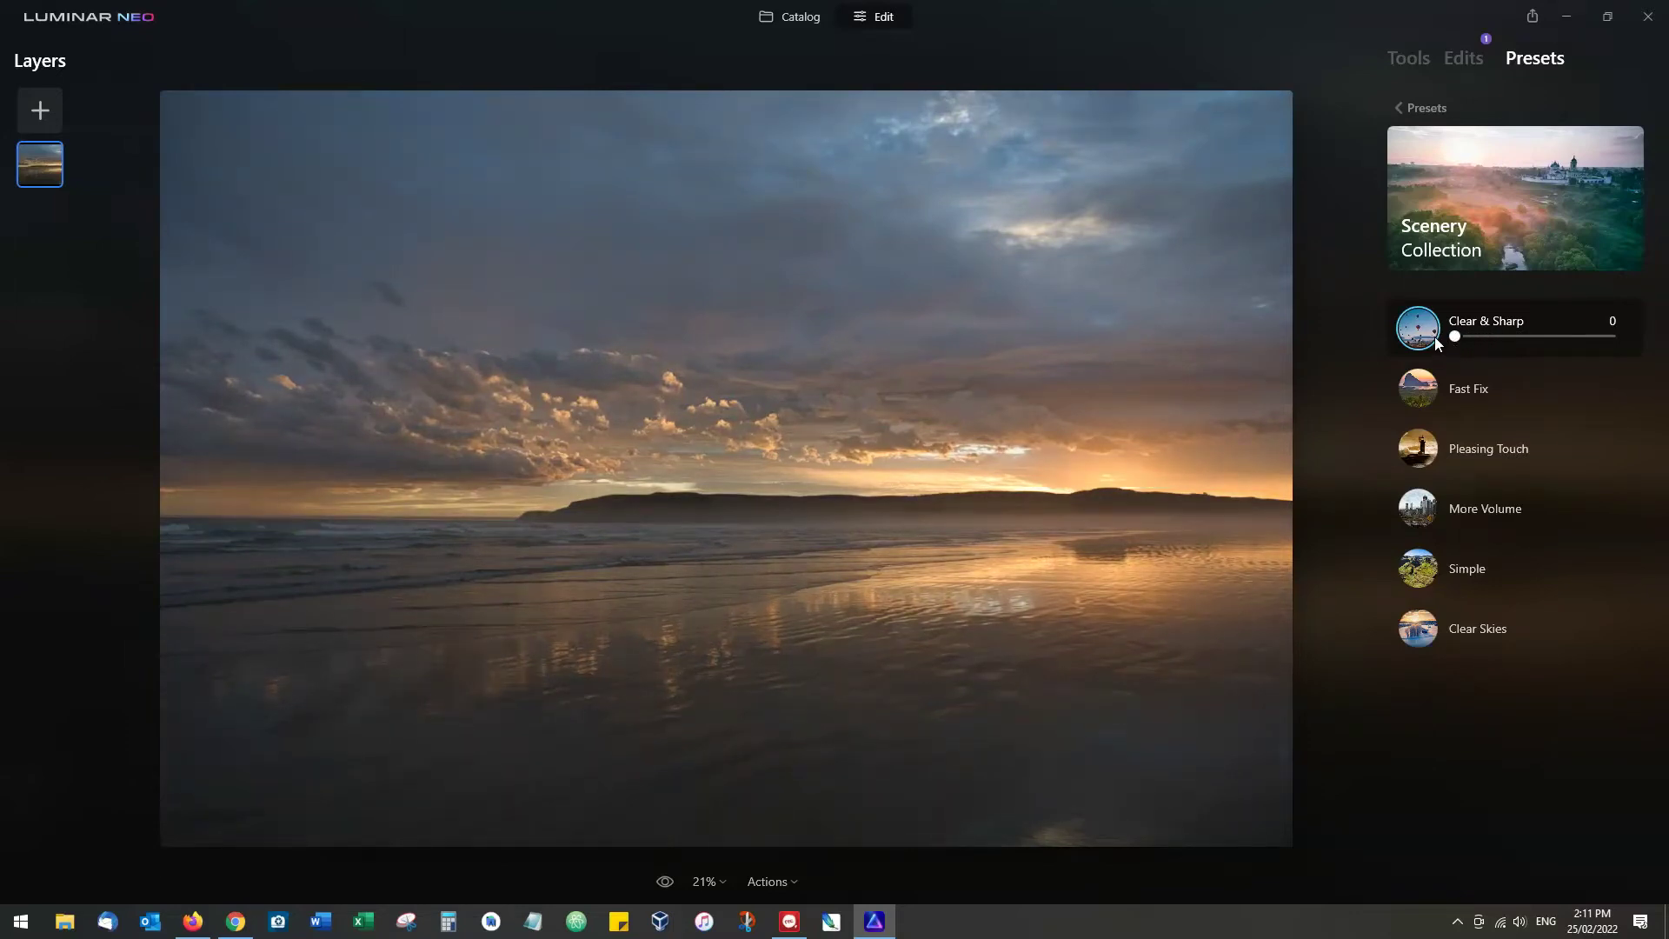
{"action": "left_click_drag", "start_coordinate": [1435, 342], "coordinate": [1538, 350]}
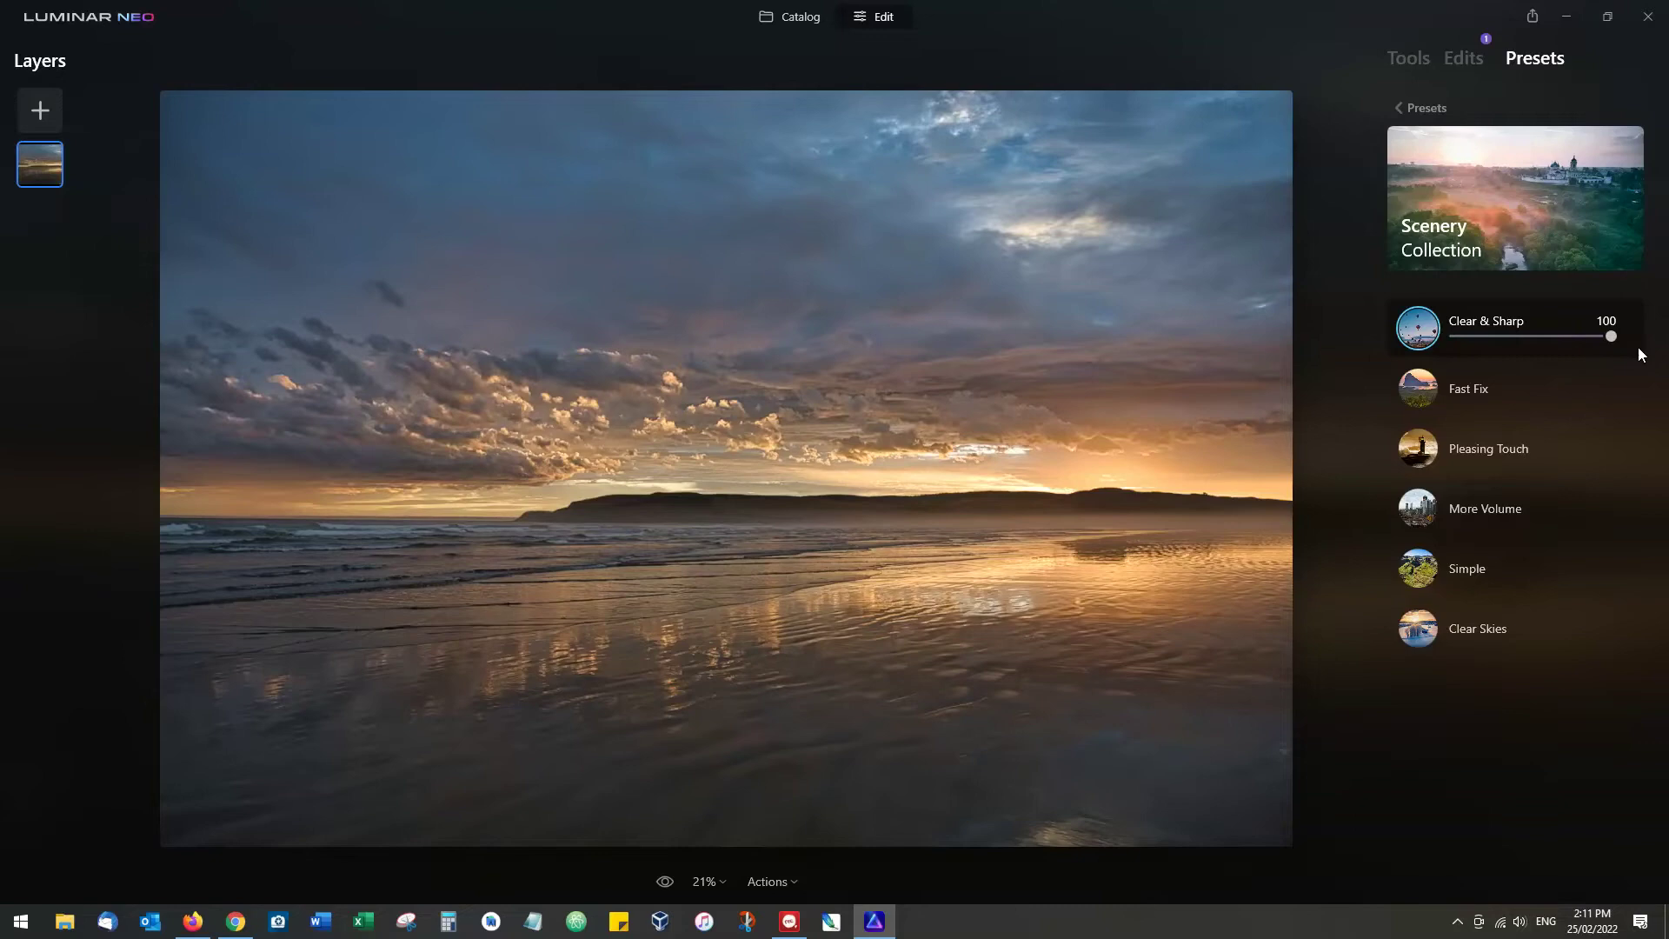
{"action": "left_click", "coordinate": [1422, 109]}
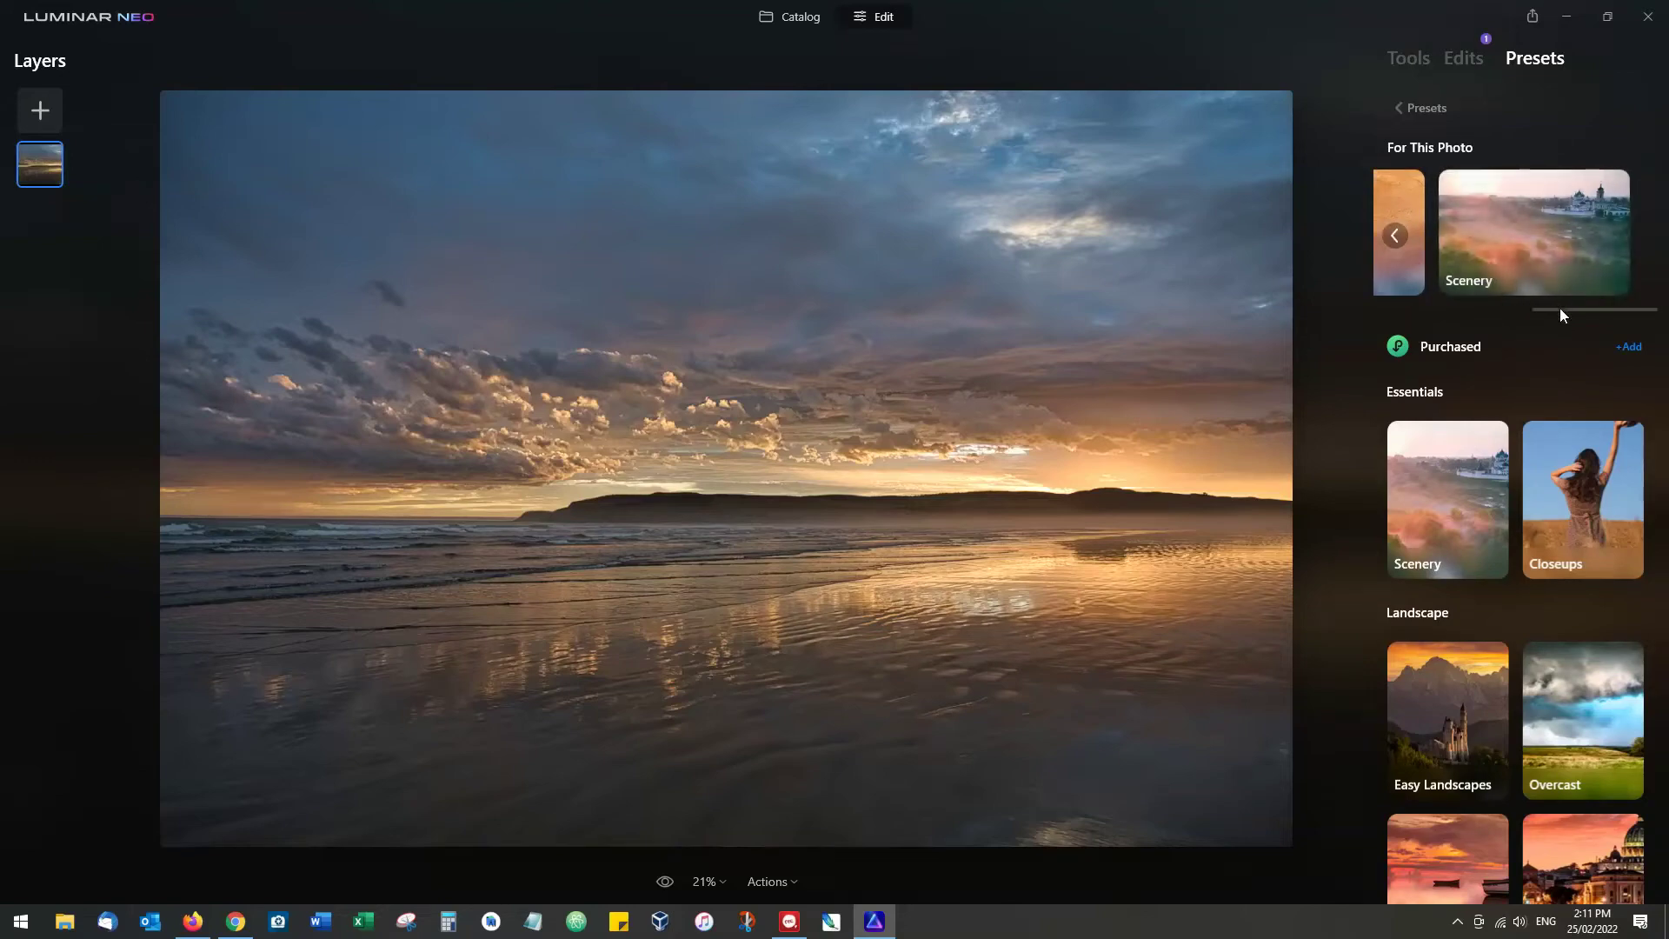
{"action": "left_click_drag", "start_coordinate": [1559, 308], "coordinate": [1413, 319]}
{"action": "scroll", "coordinate": [1485, 482], "scroll_direction": "down", "scroll_amount": 5}
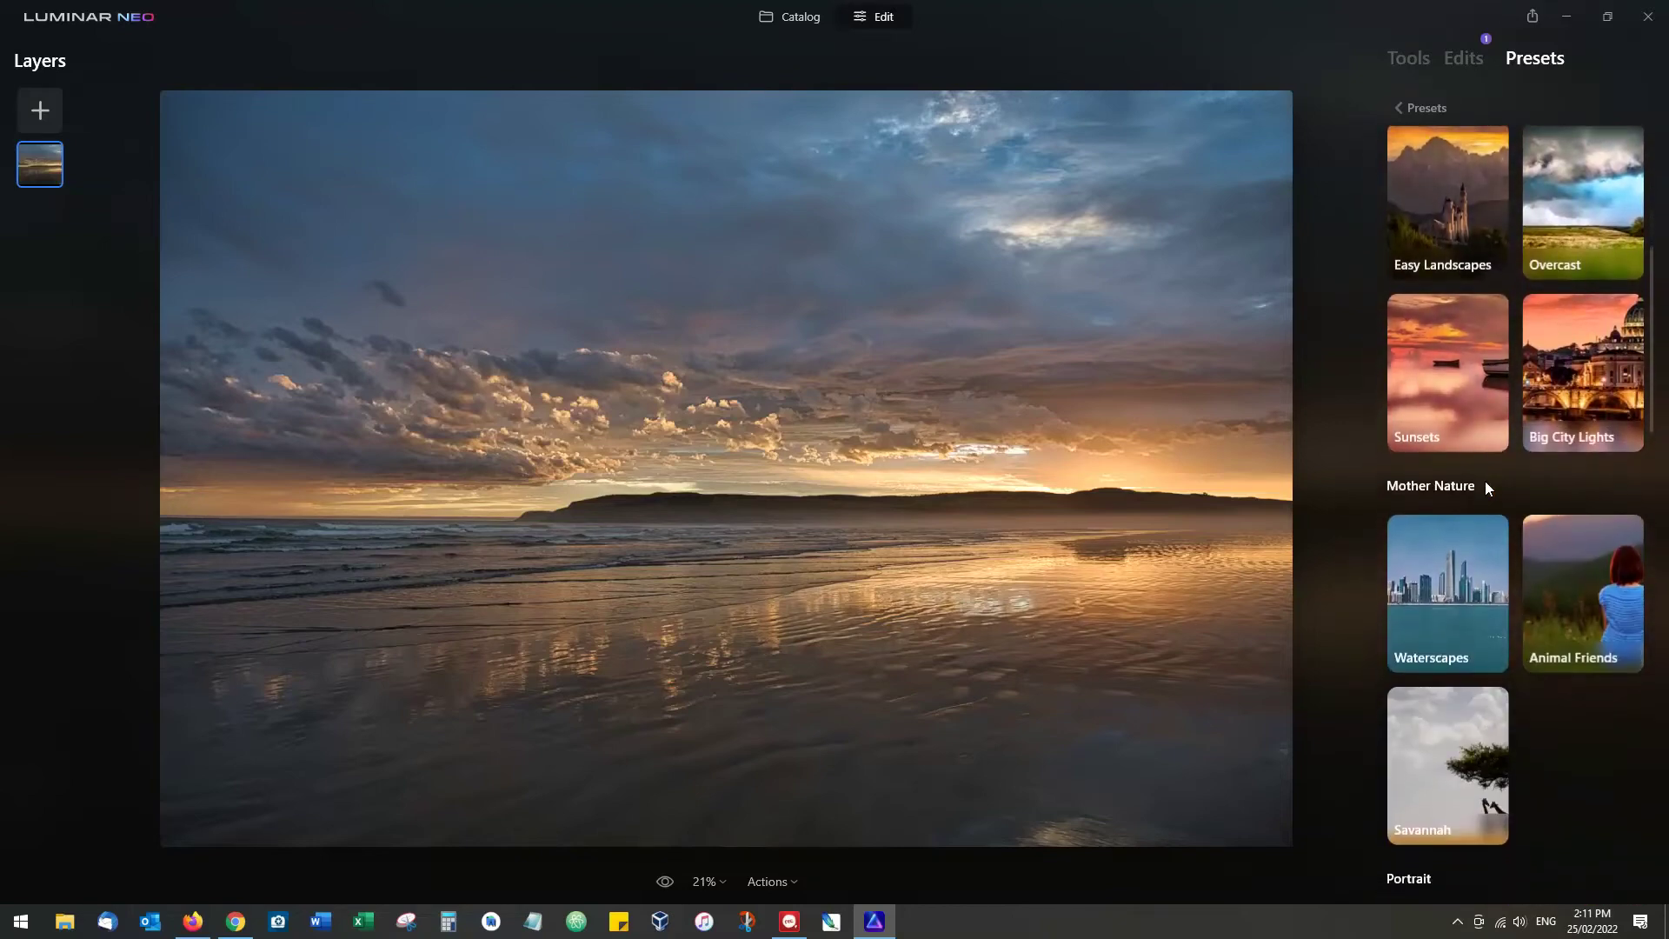
{"action": "scroll", "coordinate": [1487, 521], "scroll_direction": "down", "scroll_amount": 3}
{"action": "scroll", "coordinate": [1487, 522], "scroll_direction": "down", "scroll_amount": 6}
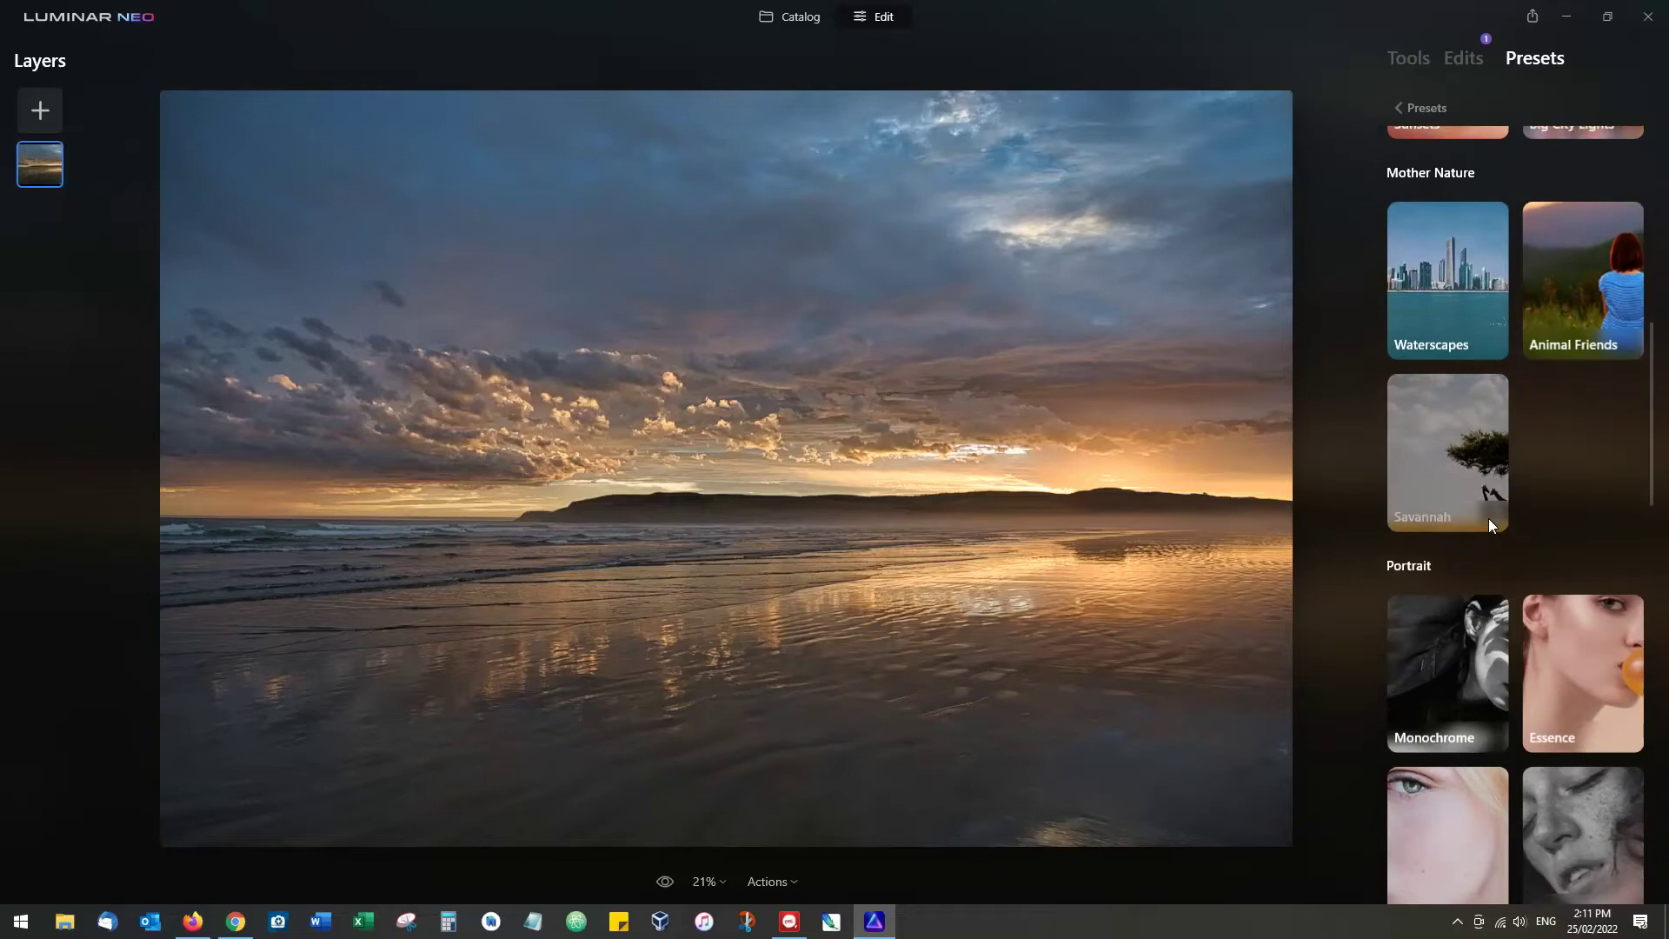
{"action": "scroll", "coordinate": [1488, 521], "scroll_direction": "down", "scroll_amount": 8}
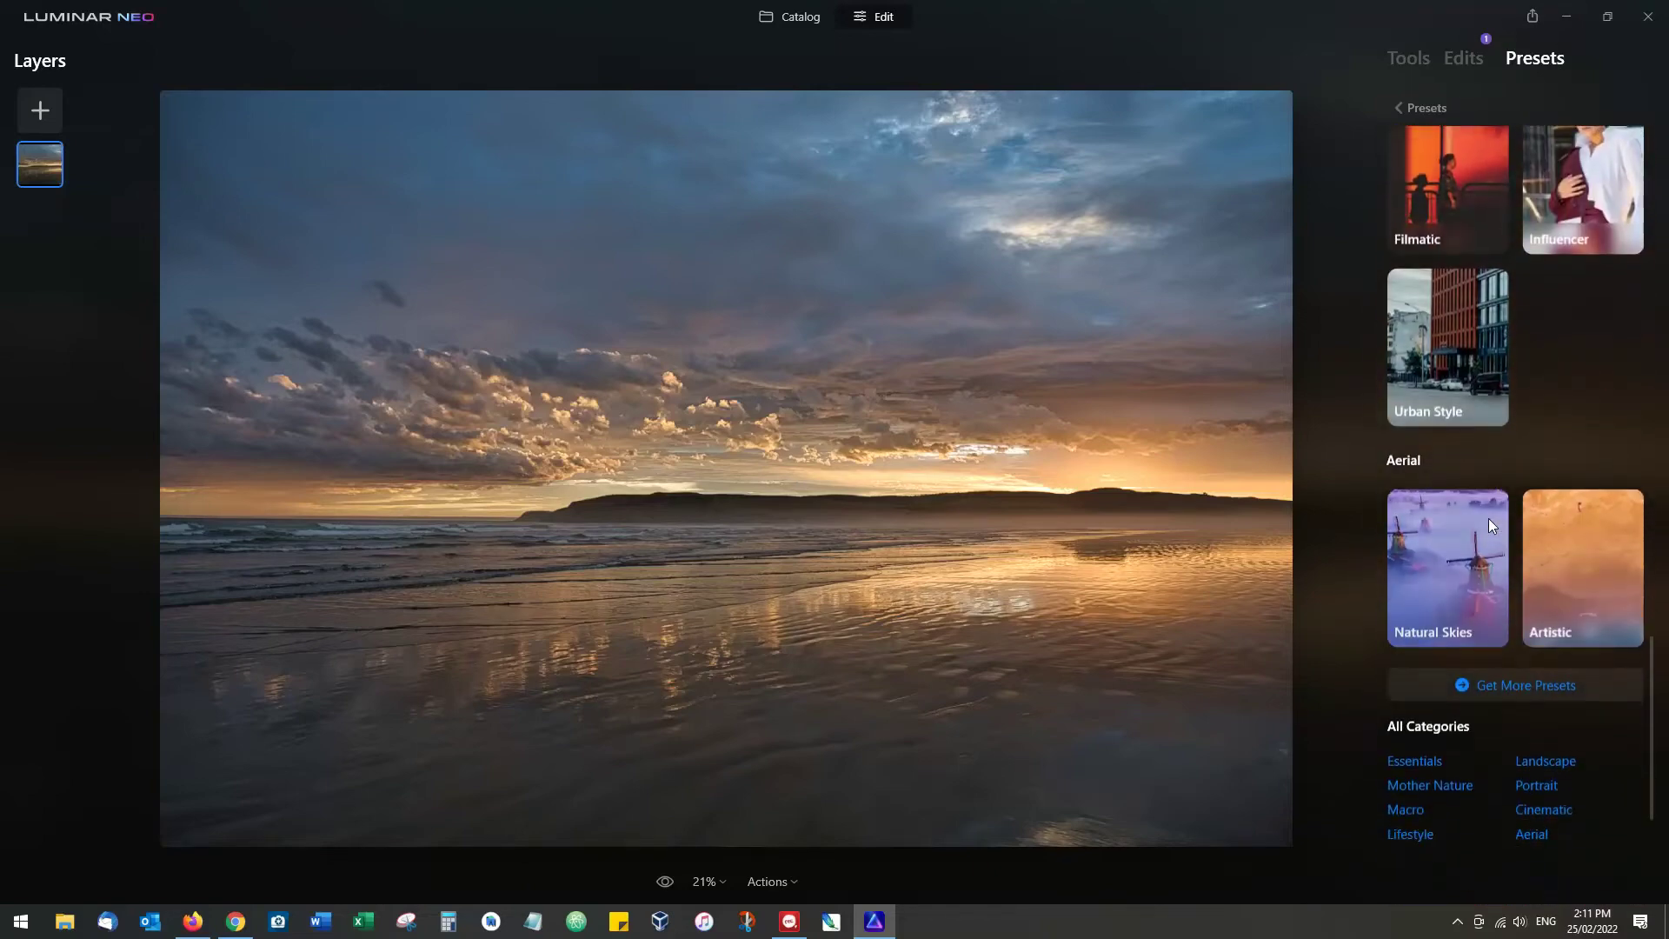
{"action": "scroll", "coordinate": [1488, 518], "scroll_direction": "up", "scroll_amount": 11}
{"action": "scroll", "coordinate": [1487, 518], "scroll_direction": "up", "scroll_amount": 15}
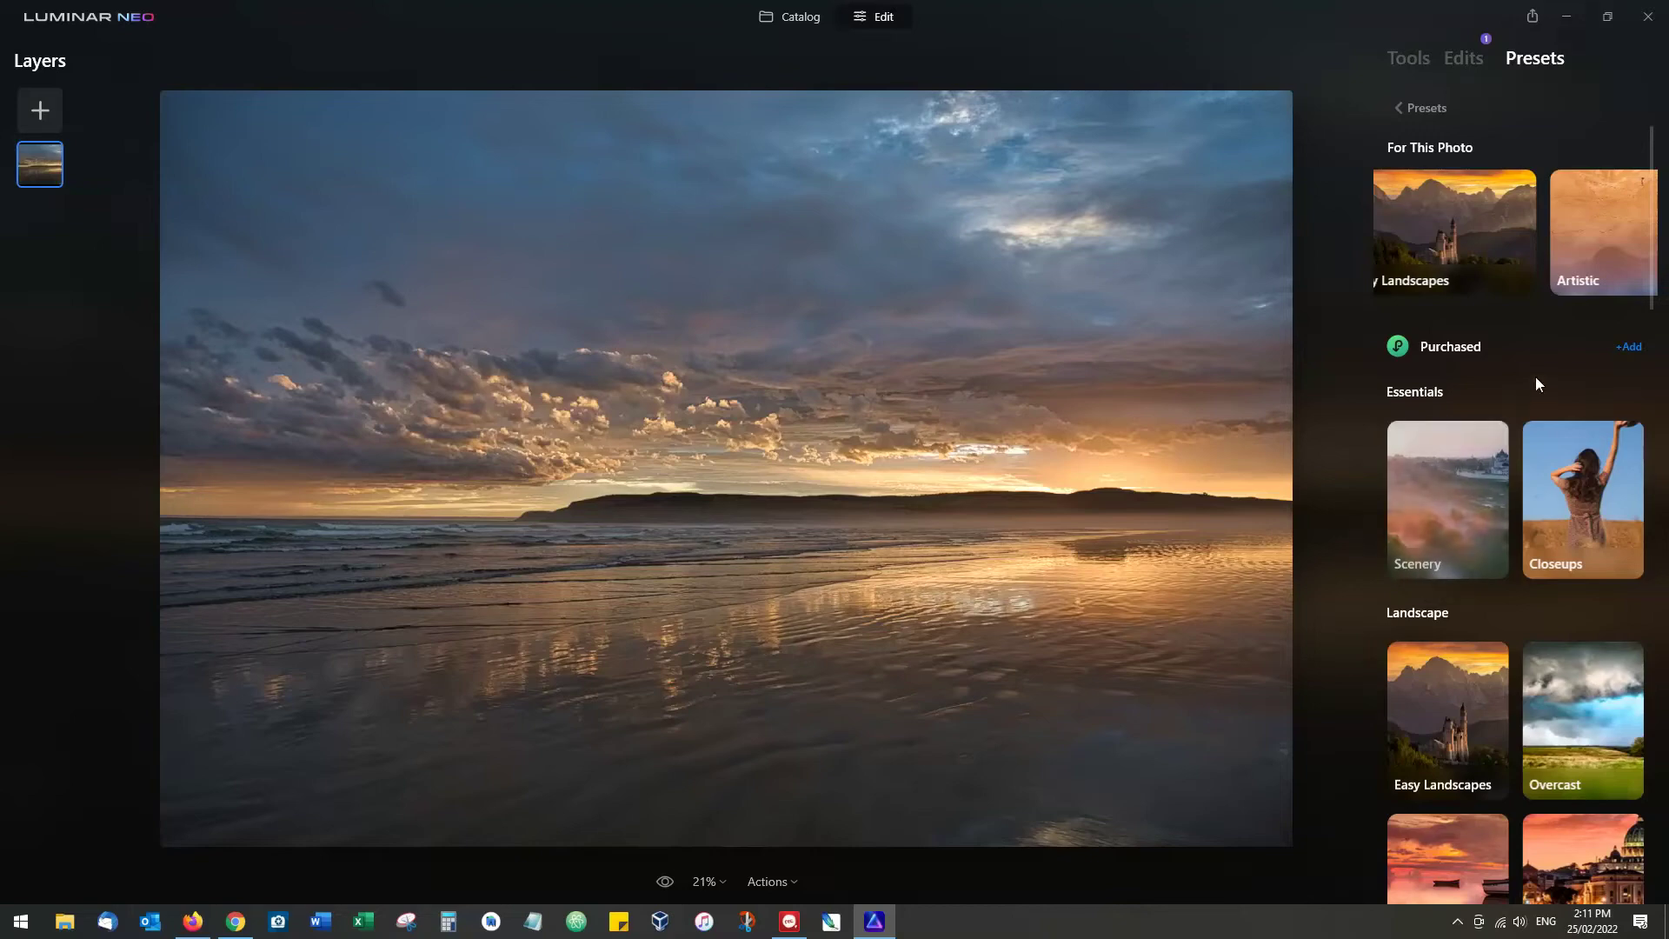
{"action": "left_click", "coordinate": [1629, 348]}
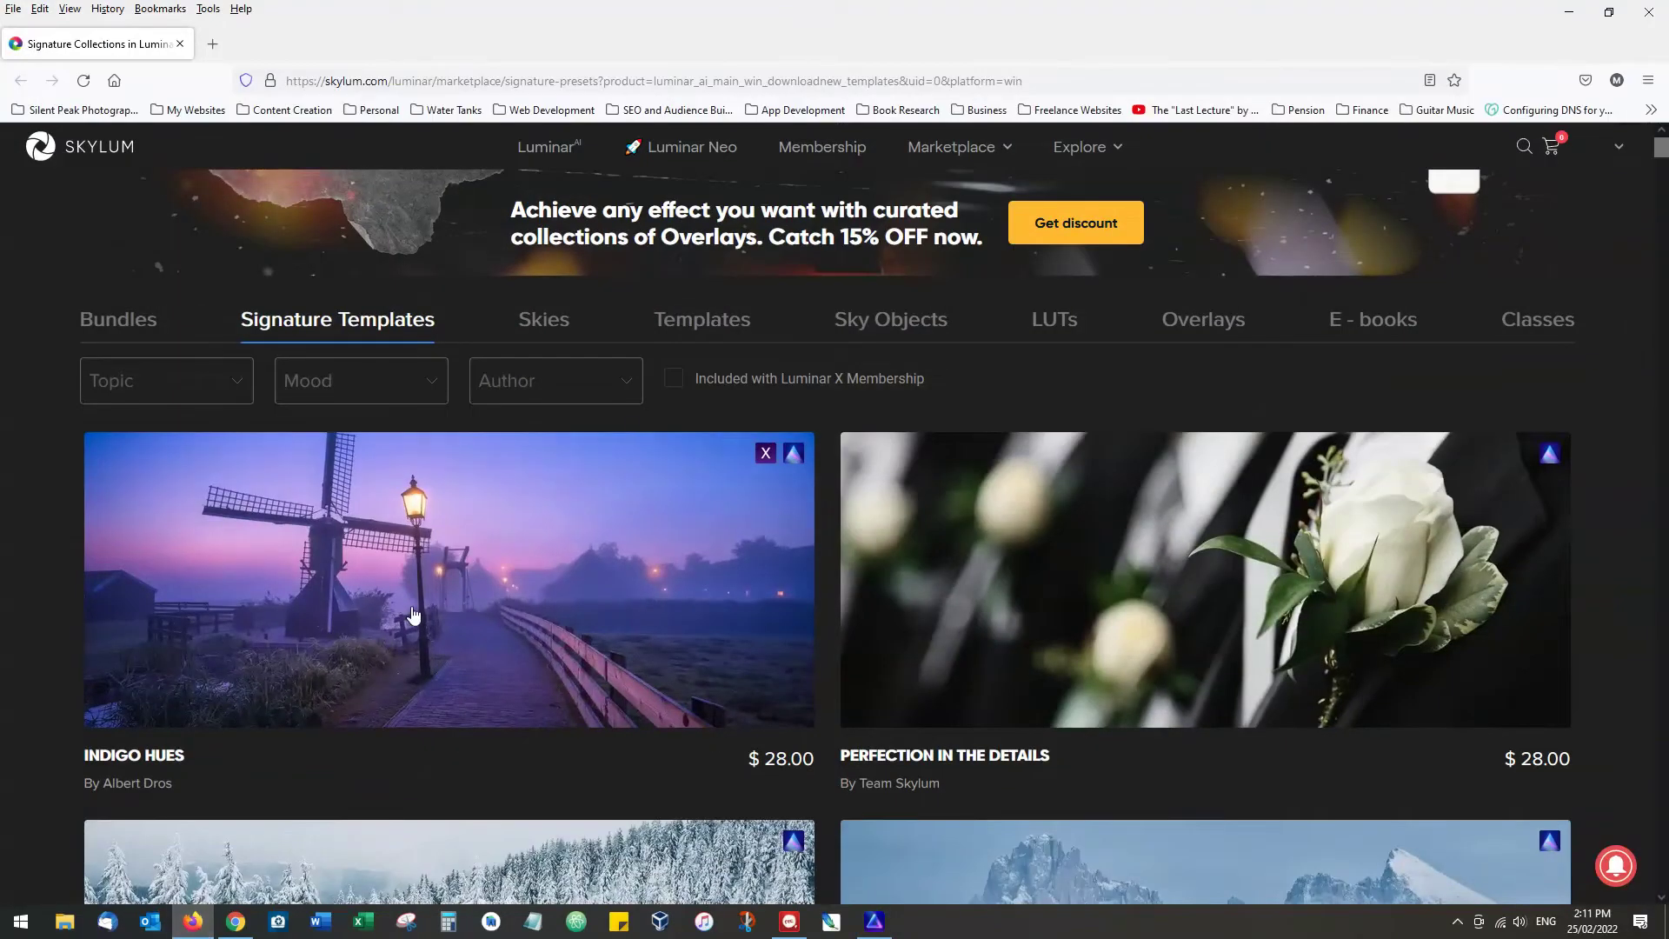
{"action": "scroll", "coordinate": [419, 588], "scroll_direction": "down", "scroll_amount": 10}
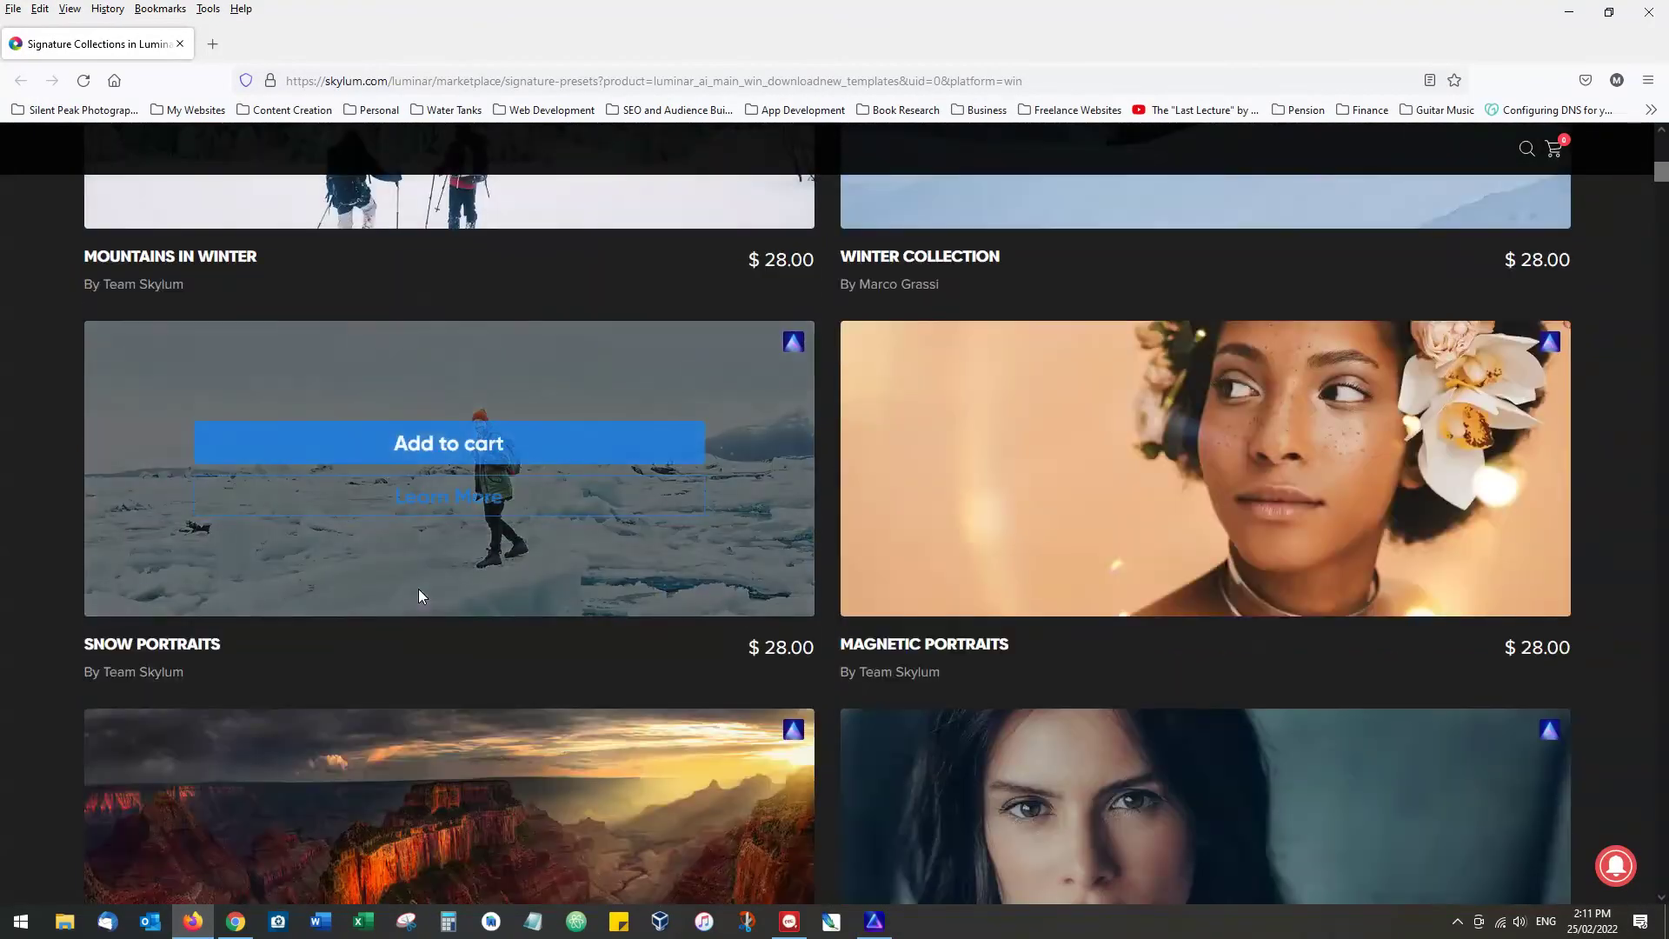
{"action": "scroll", "coordinate": [418, 595], "scroll_direction": "down", "scroll_amount": 20}
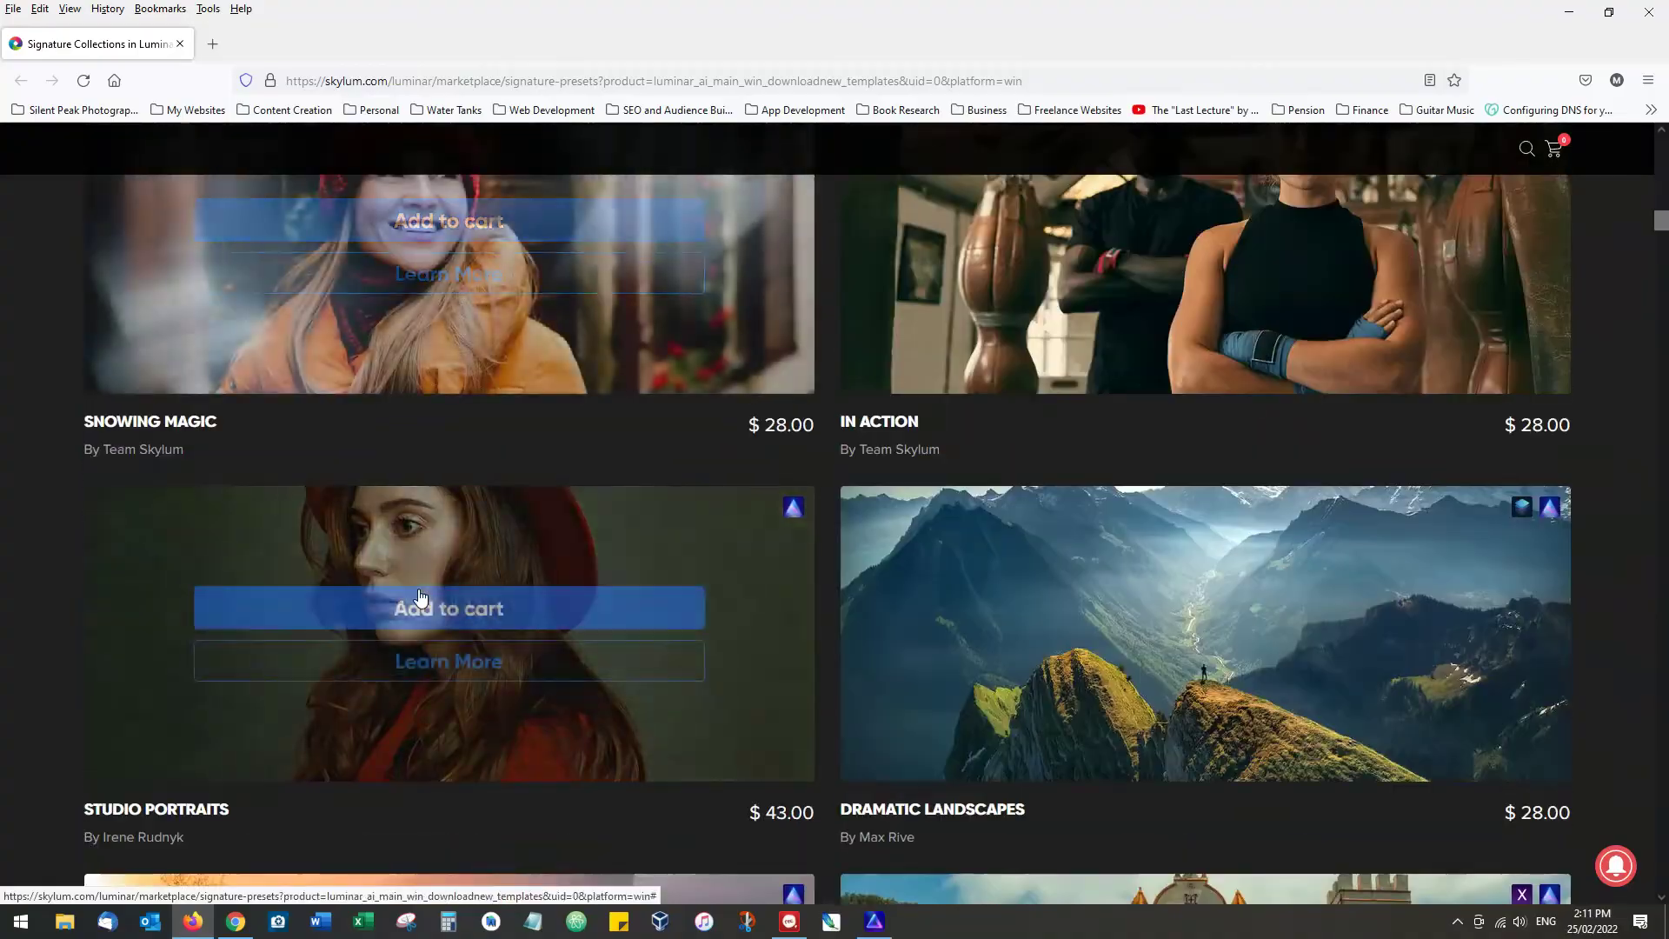
{"action": "scroll", "coordinate": [420, 596], "scroll_direction": "down", "scroll_amount": 4}
Step: Return to the photo editor and browse the preset categories down and back up
{"action": "left_click", "coordinate": [874, 923]}
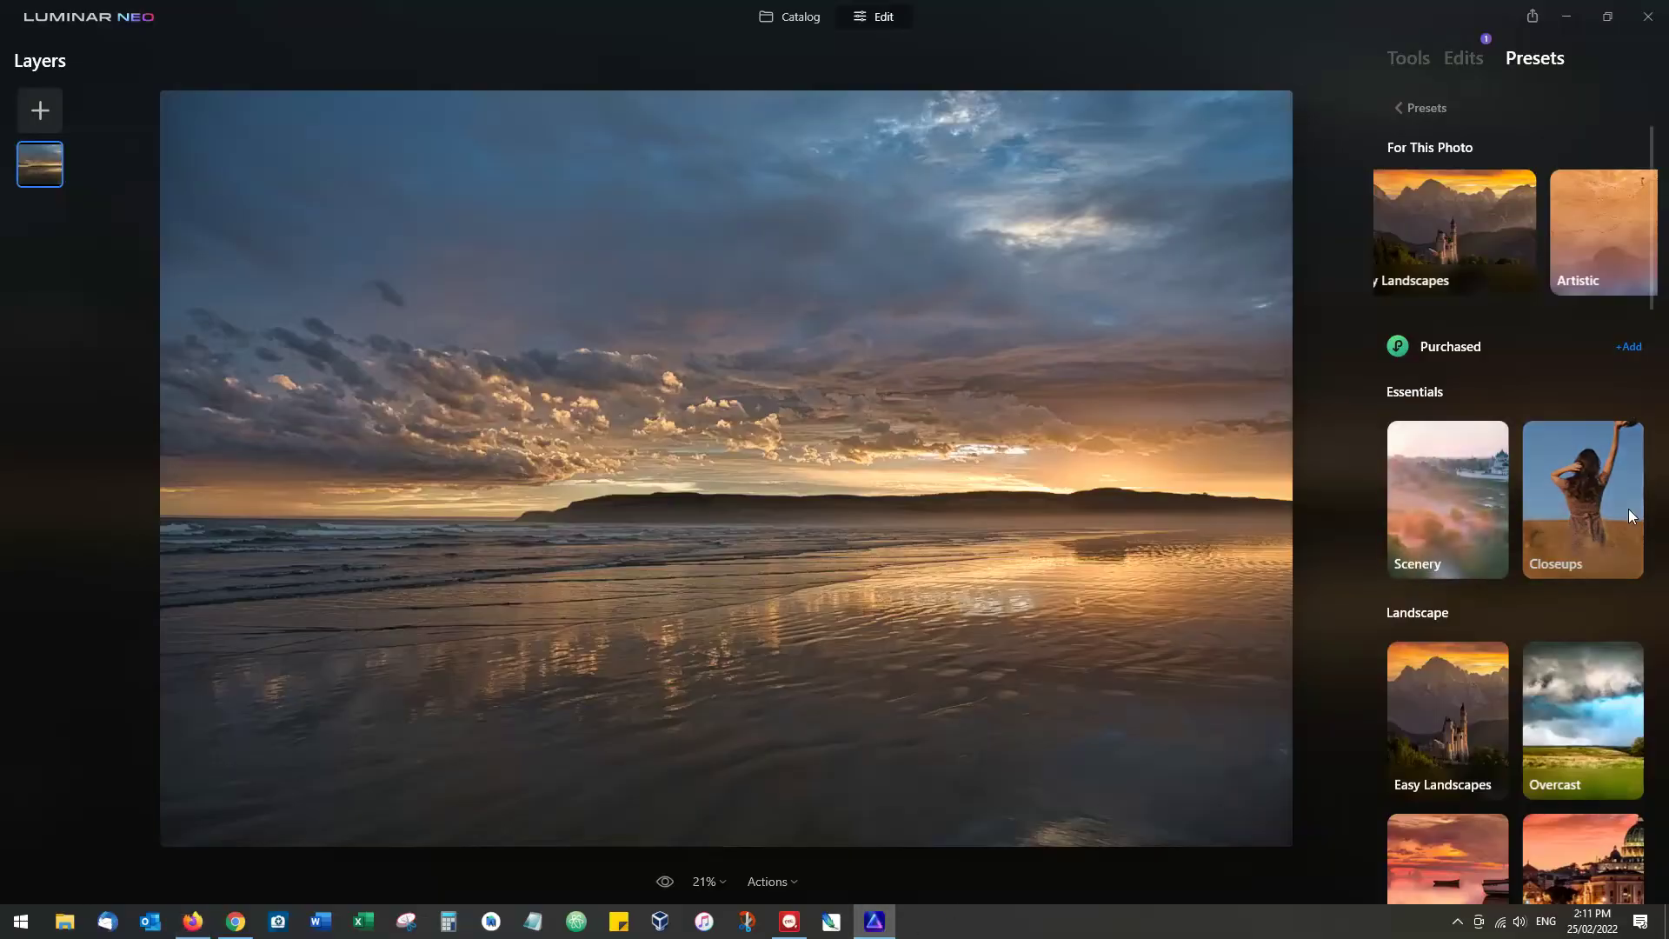
{"action": "scroll", "coordinate": [1628, 512], "scroll_direction": "down", "scroll_amount": 12}
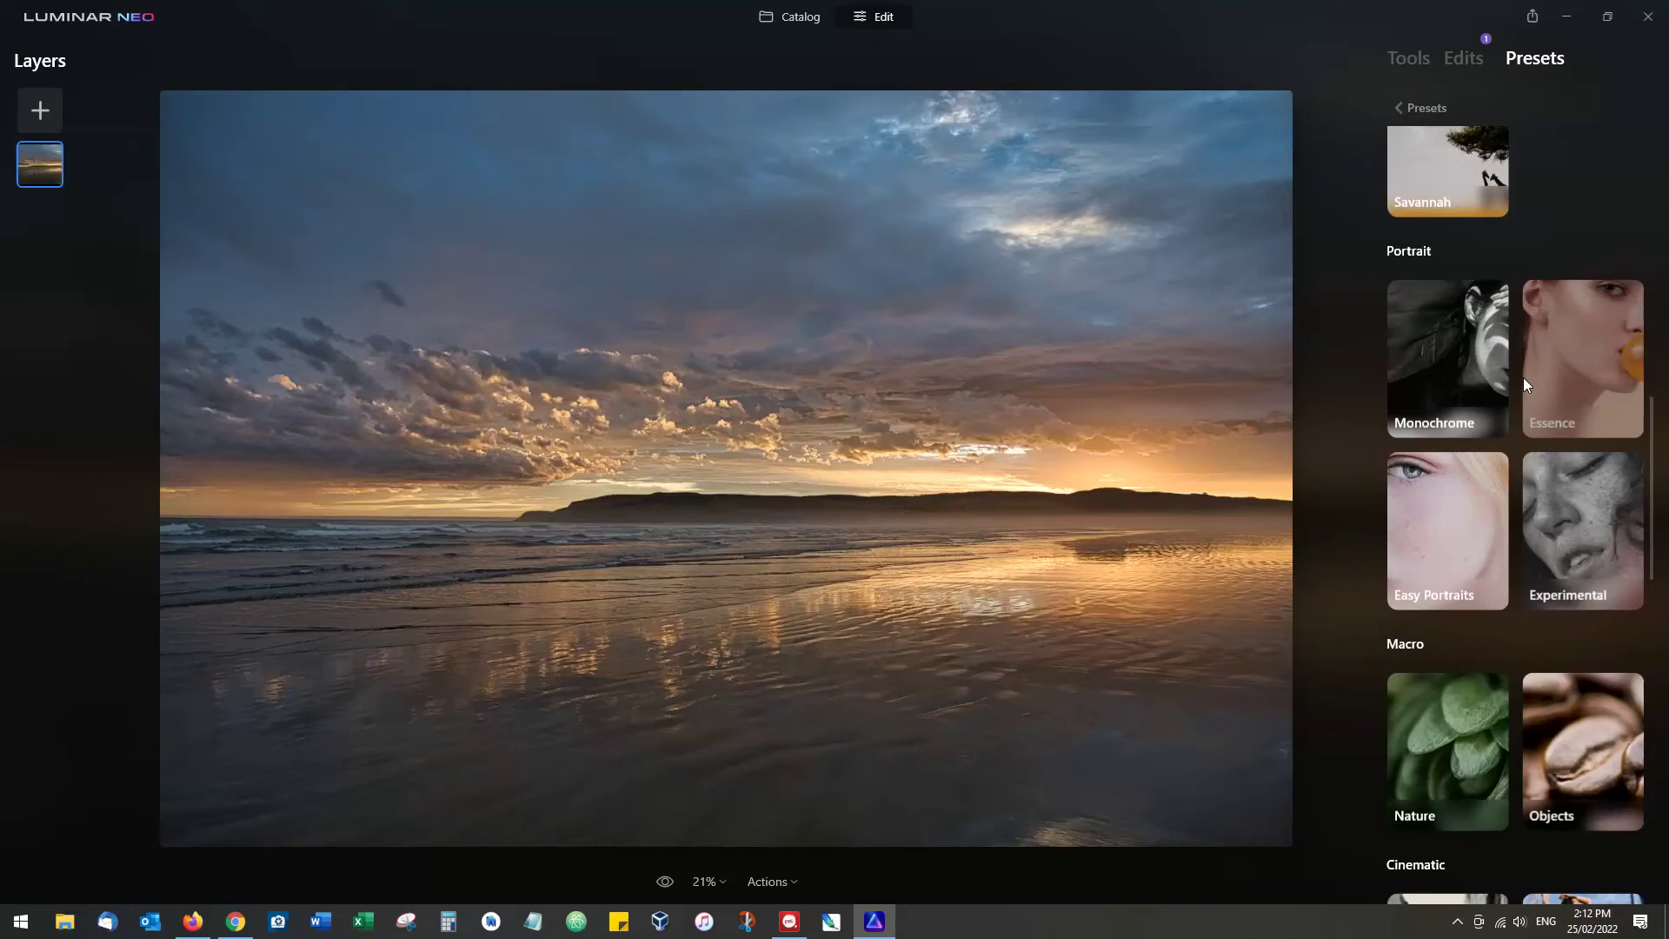
{"action": "scroll", "coordinate": [1629, 431], "scroll_direction": "down", "scroll_amount": 5}
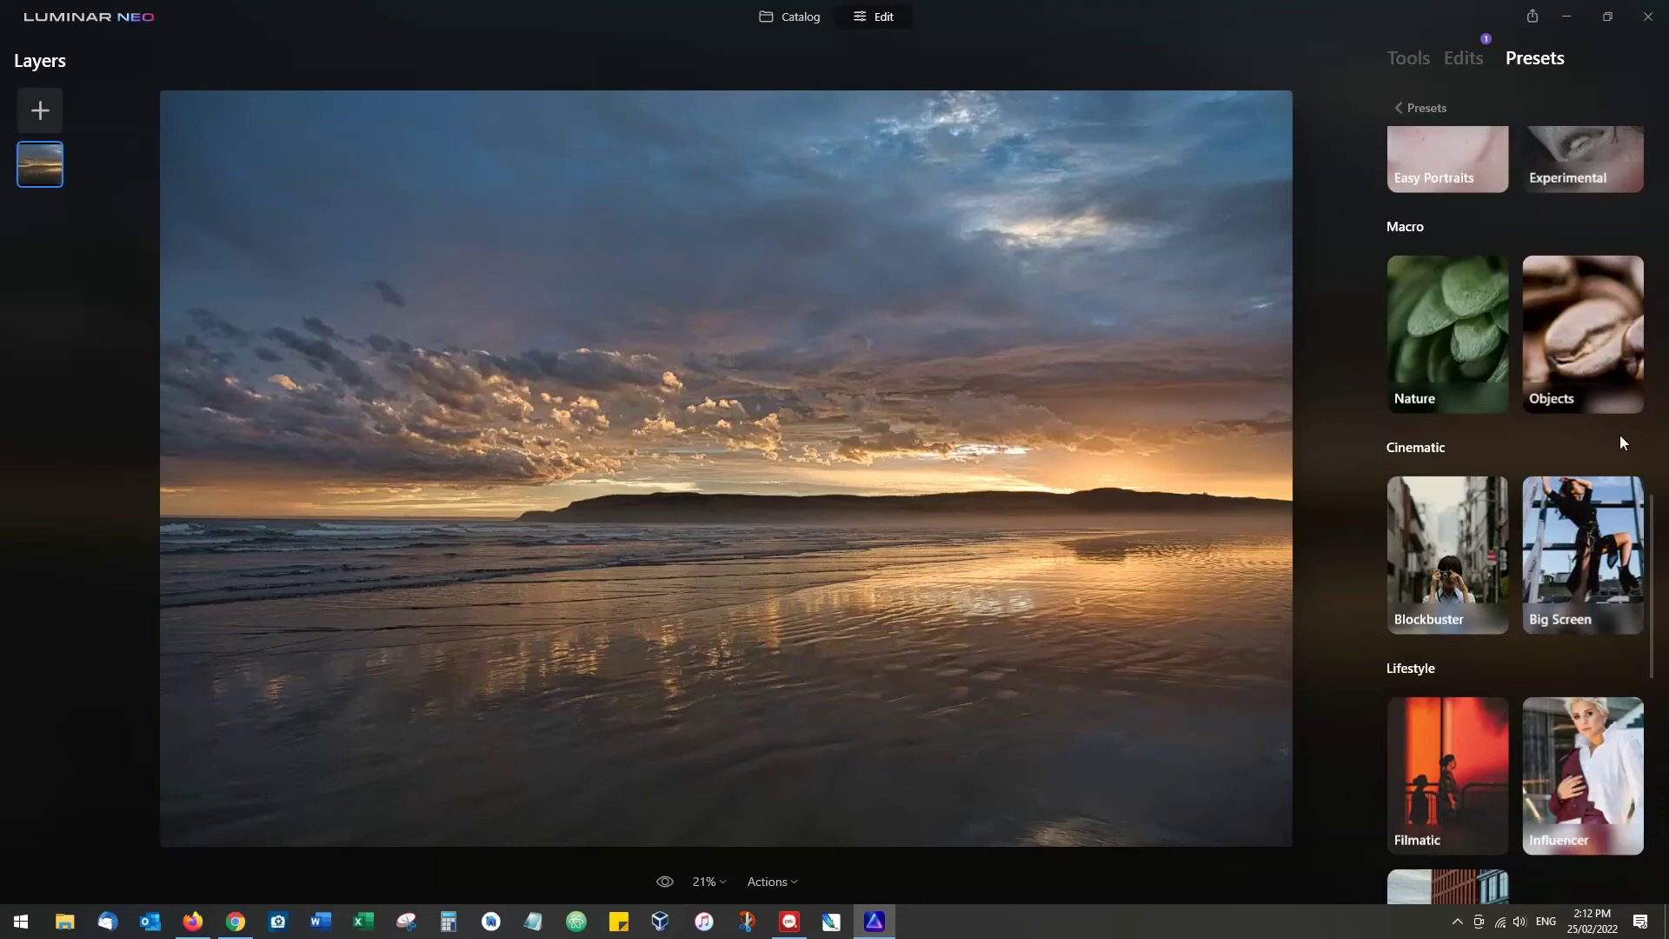
{"action": "scroll", "coordinate": [1562, 442], "scroll_direction": "down", "scroll_amount": 7}
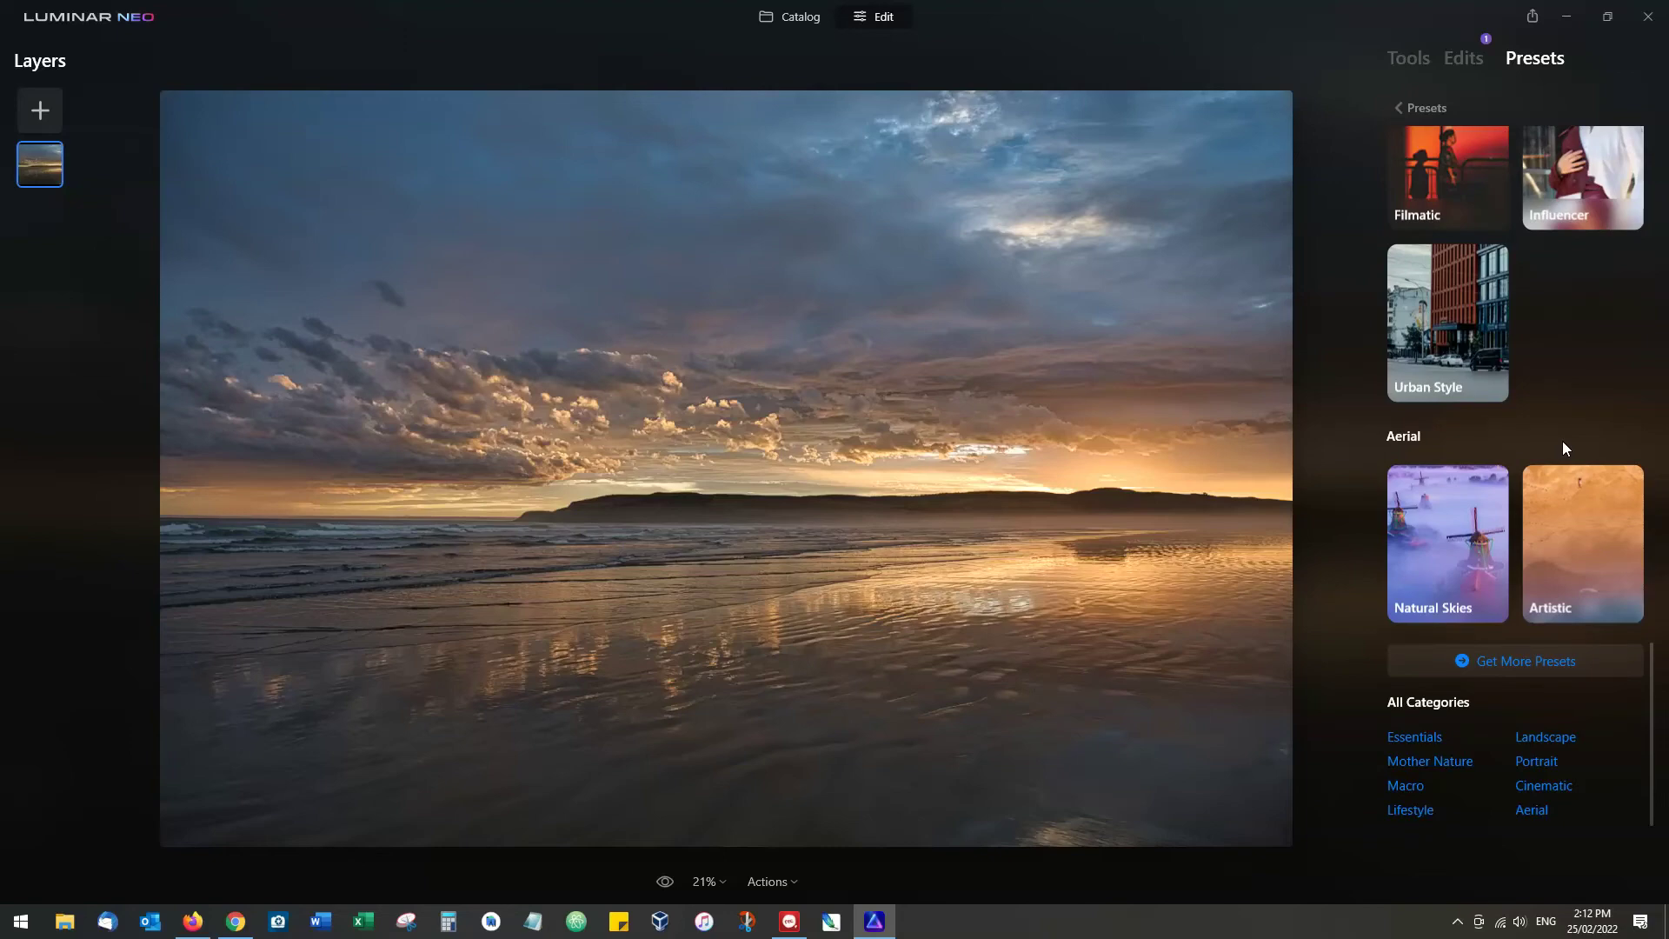
{"action": "scroll", "coordinate": [1562, 445], "scroll_direction": "up", "scroll_amount": 6}
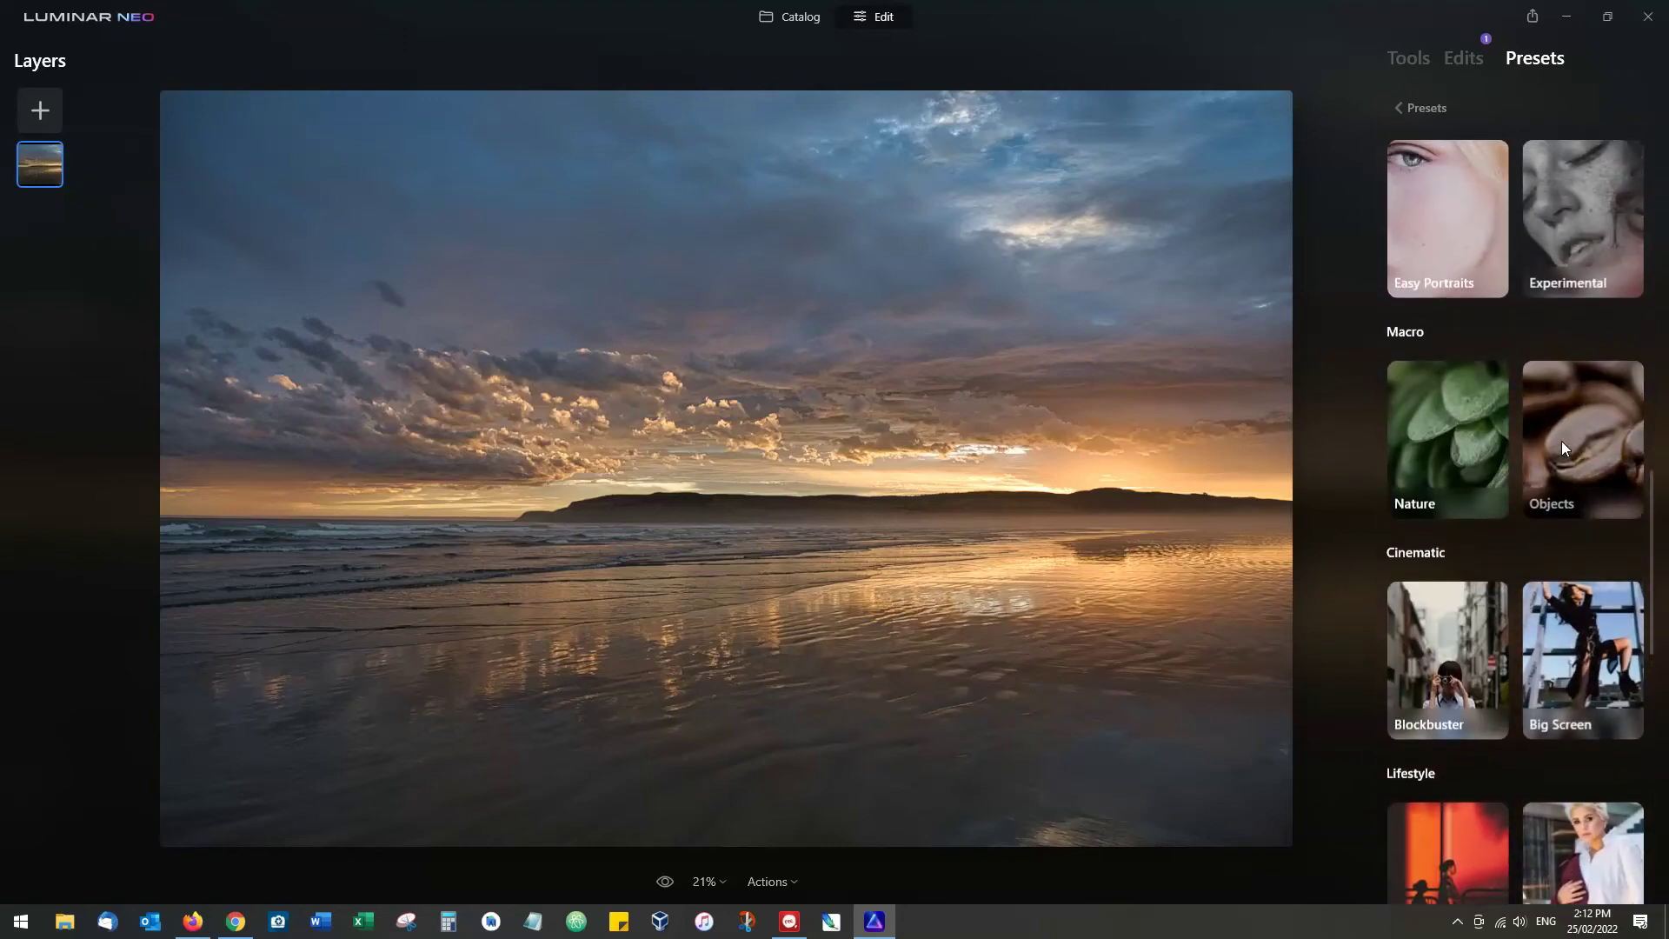
{"action": "scroll", "coordinate": [1498, 430], "scroll_direction": "up", "scroll_amount": 4}
{"action": "scroll", "coordinate": [1497, 417], "scroll_direction": "up", "scroll_amount": 5}
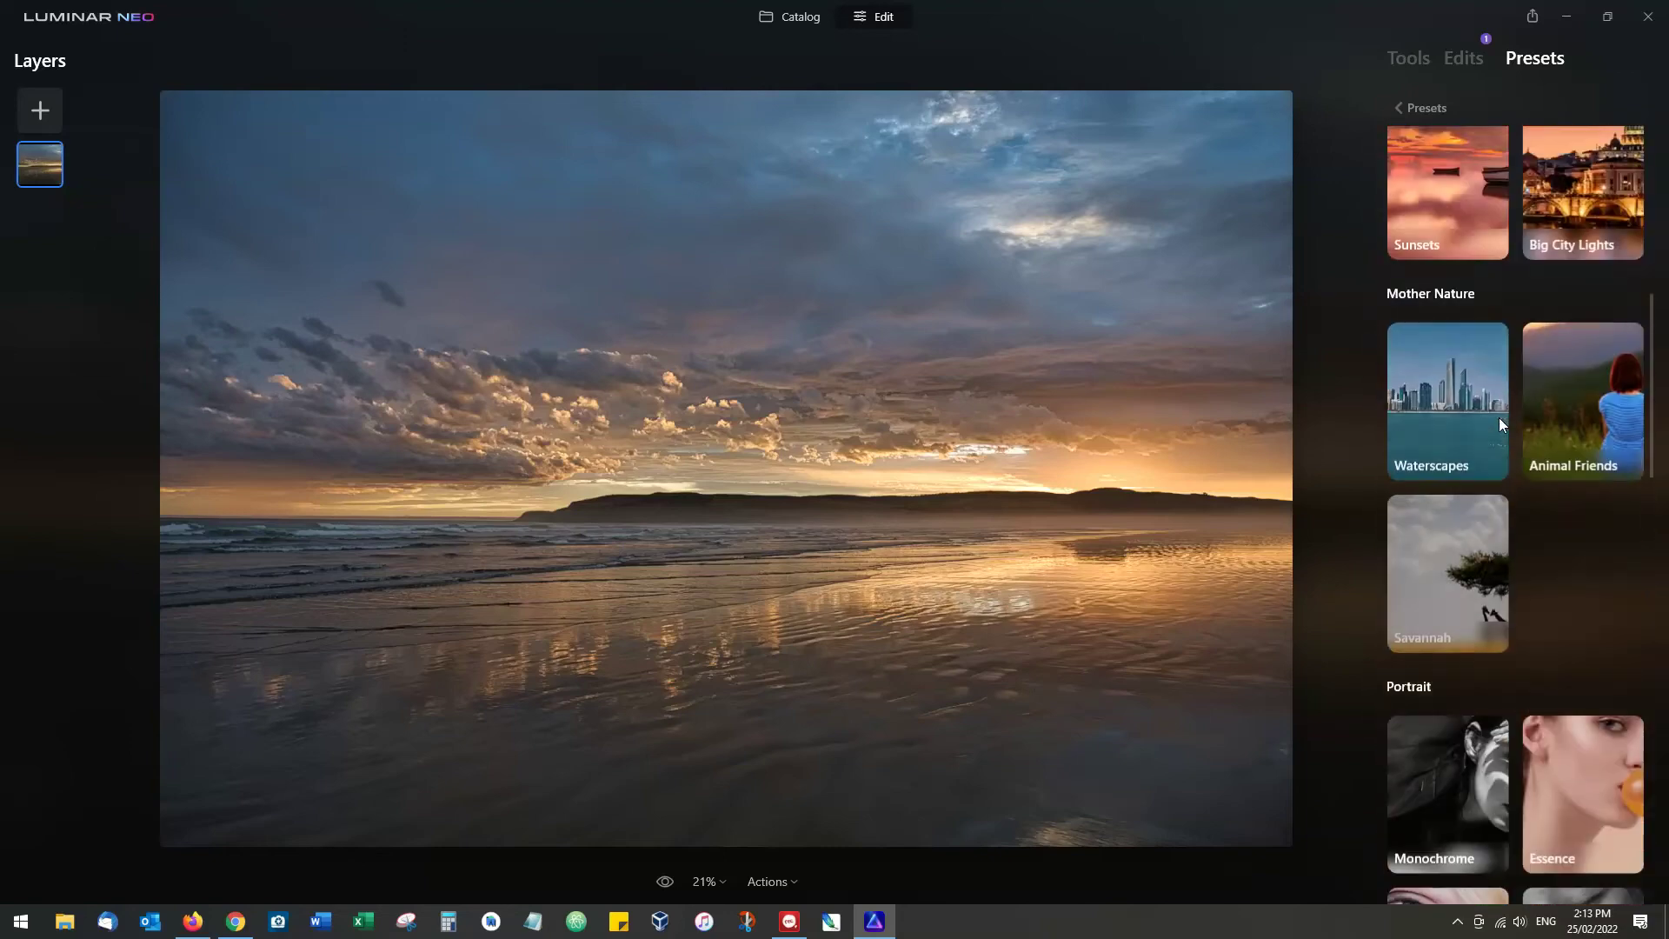
Step: In Easy Landscapes, preview Long Exposure, Sunset, Clean Light, Noirscape and Forest Stream, then apply Snowfall
{"action": "left_click", "coordinate": [1465, 421]}
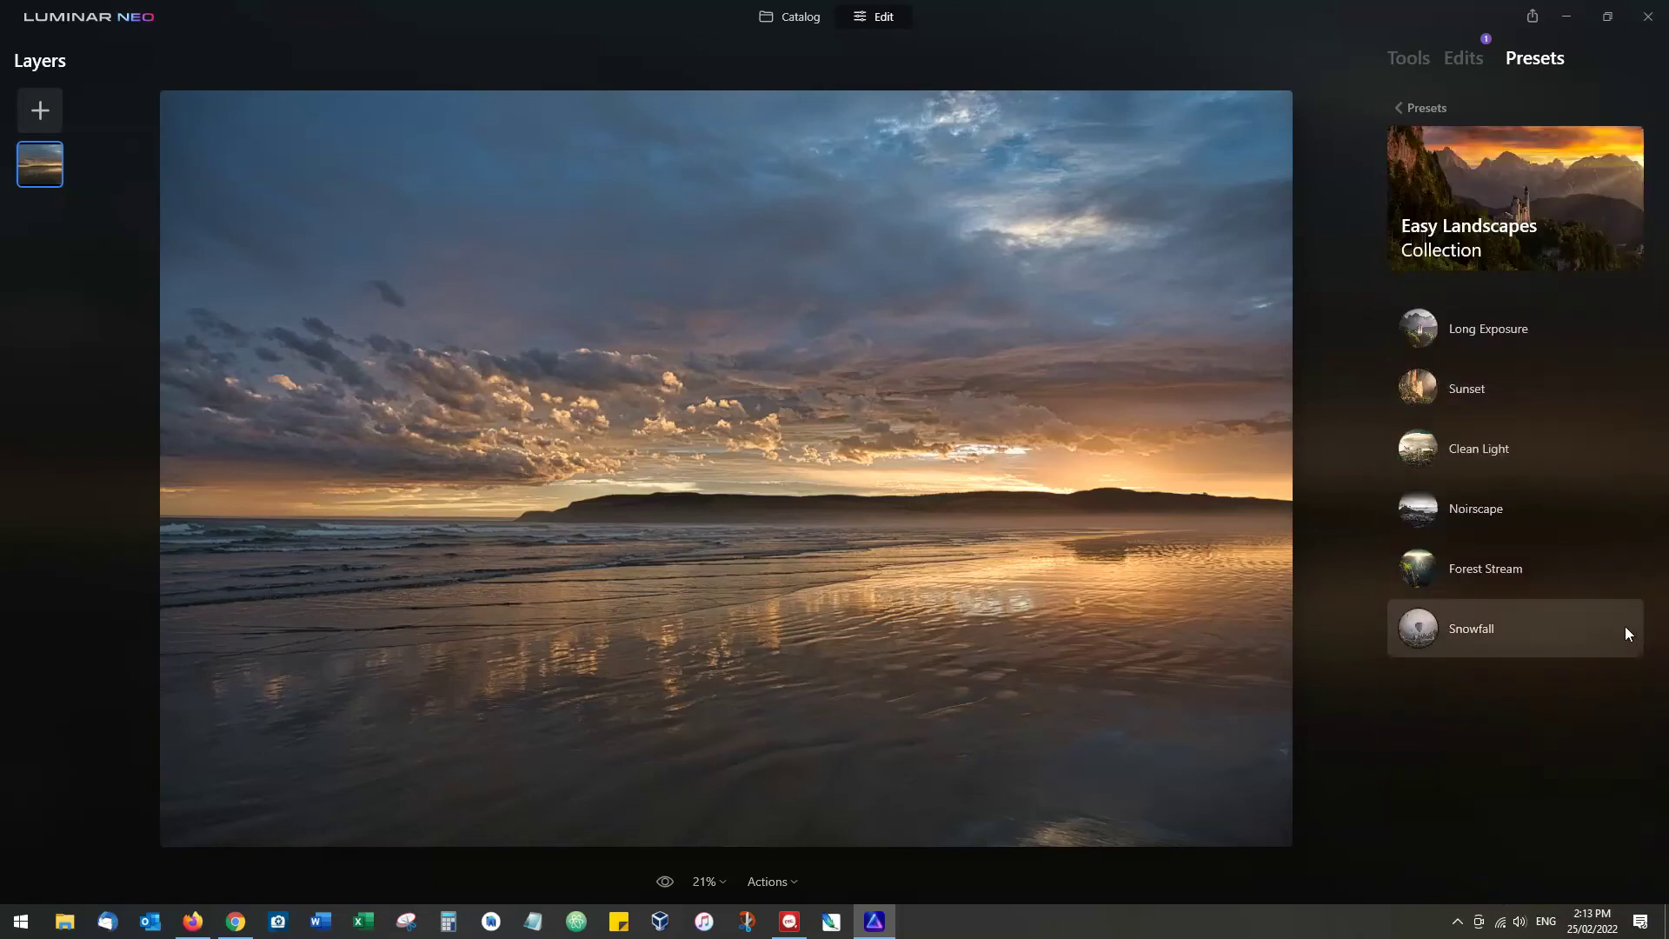
{"action": "left_click", "coordinate": [1498, 335]}
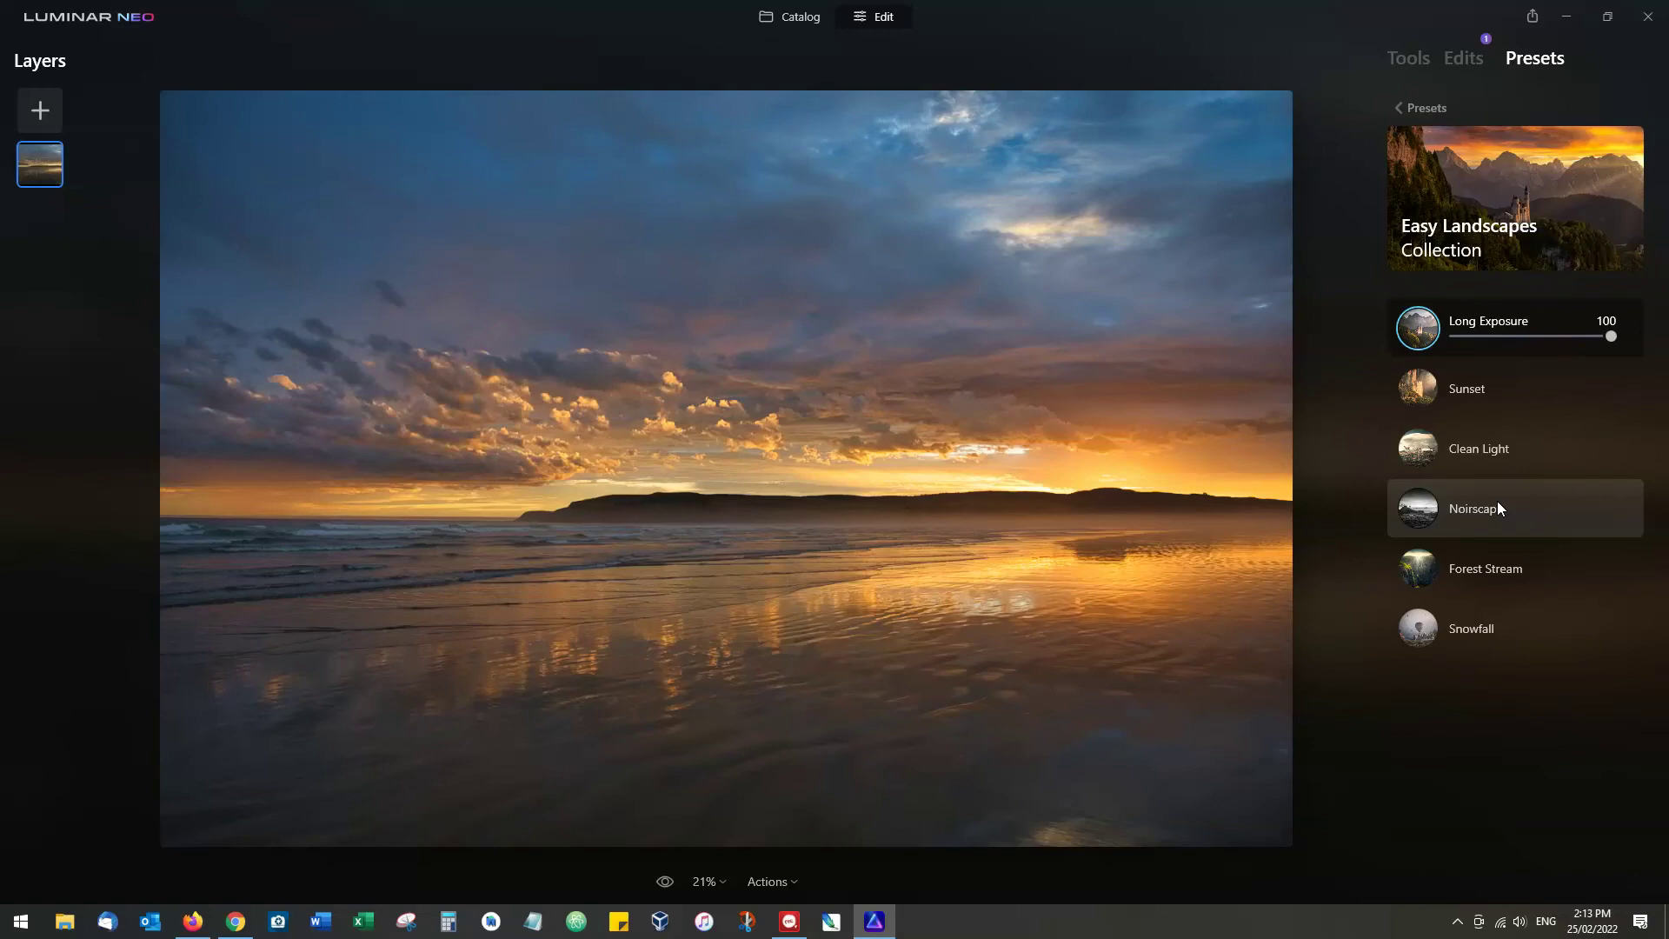
{"action": "left_click", "coordinate": [1486, 390]}
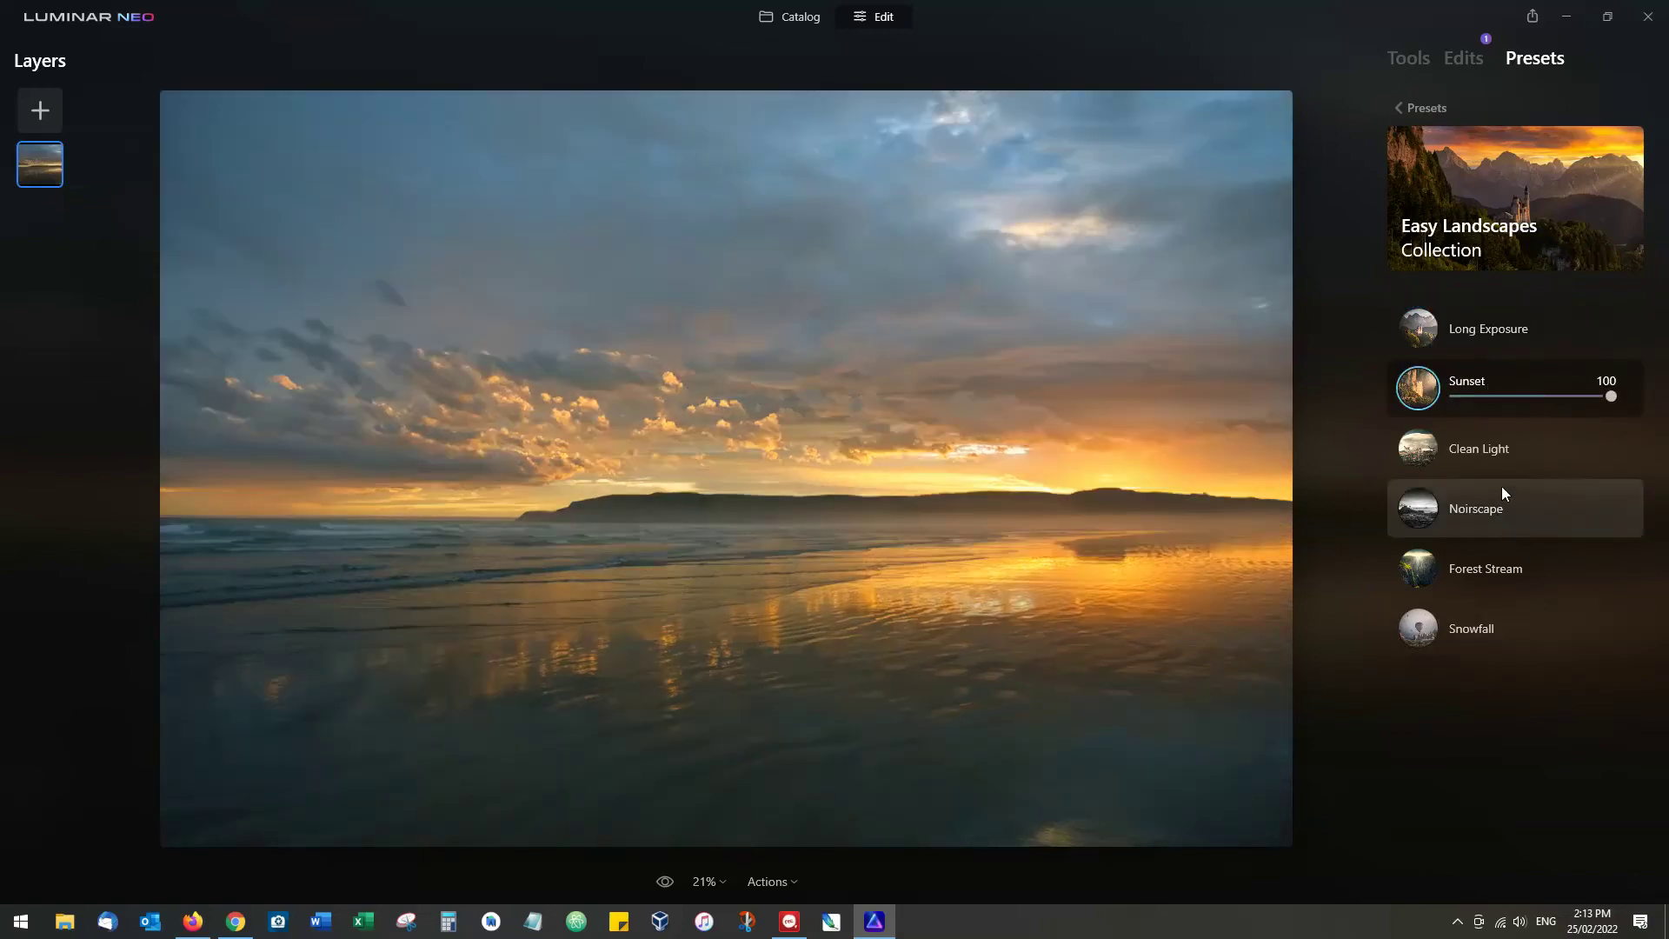
{"action": "left_click", "coordinate": [1493, 448]}
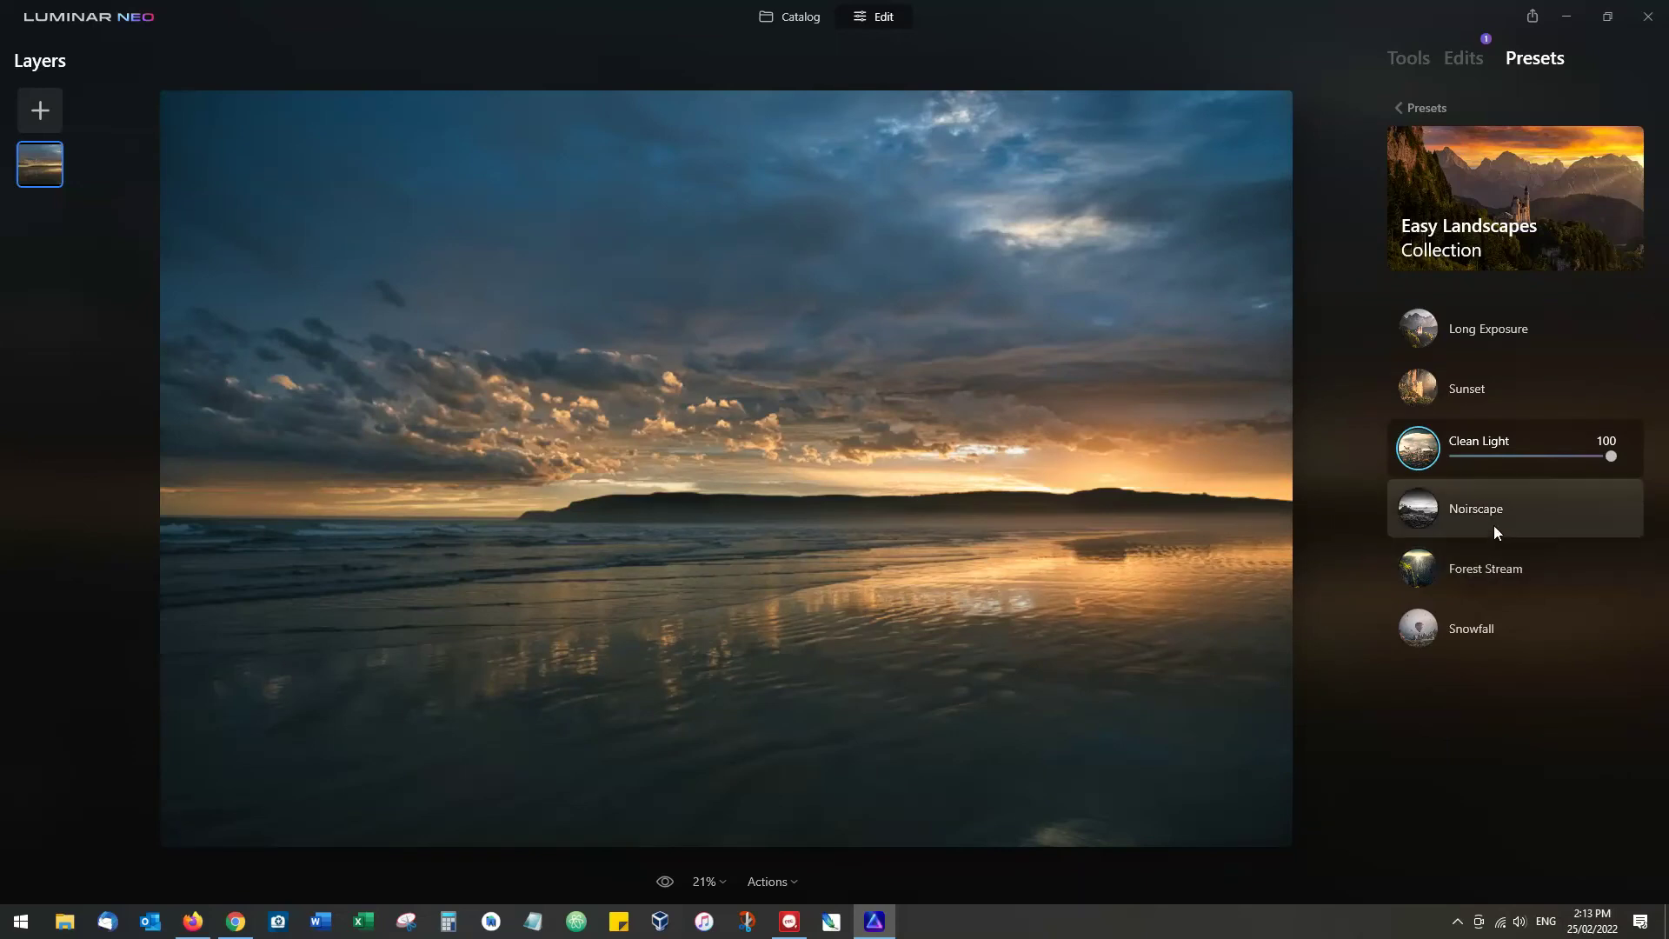
{"action": "left_click", "coordinate": [1493, 525]}
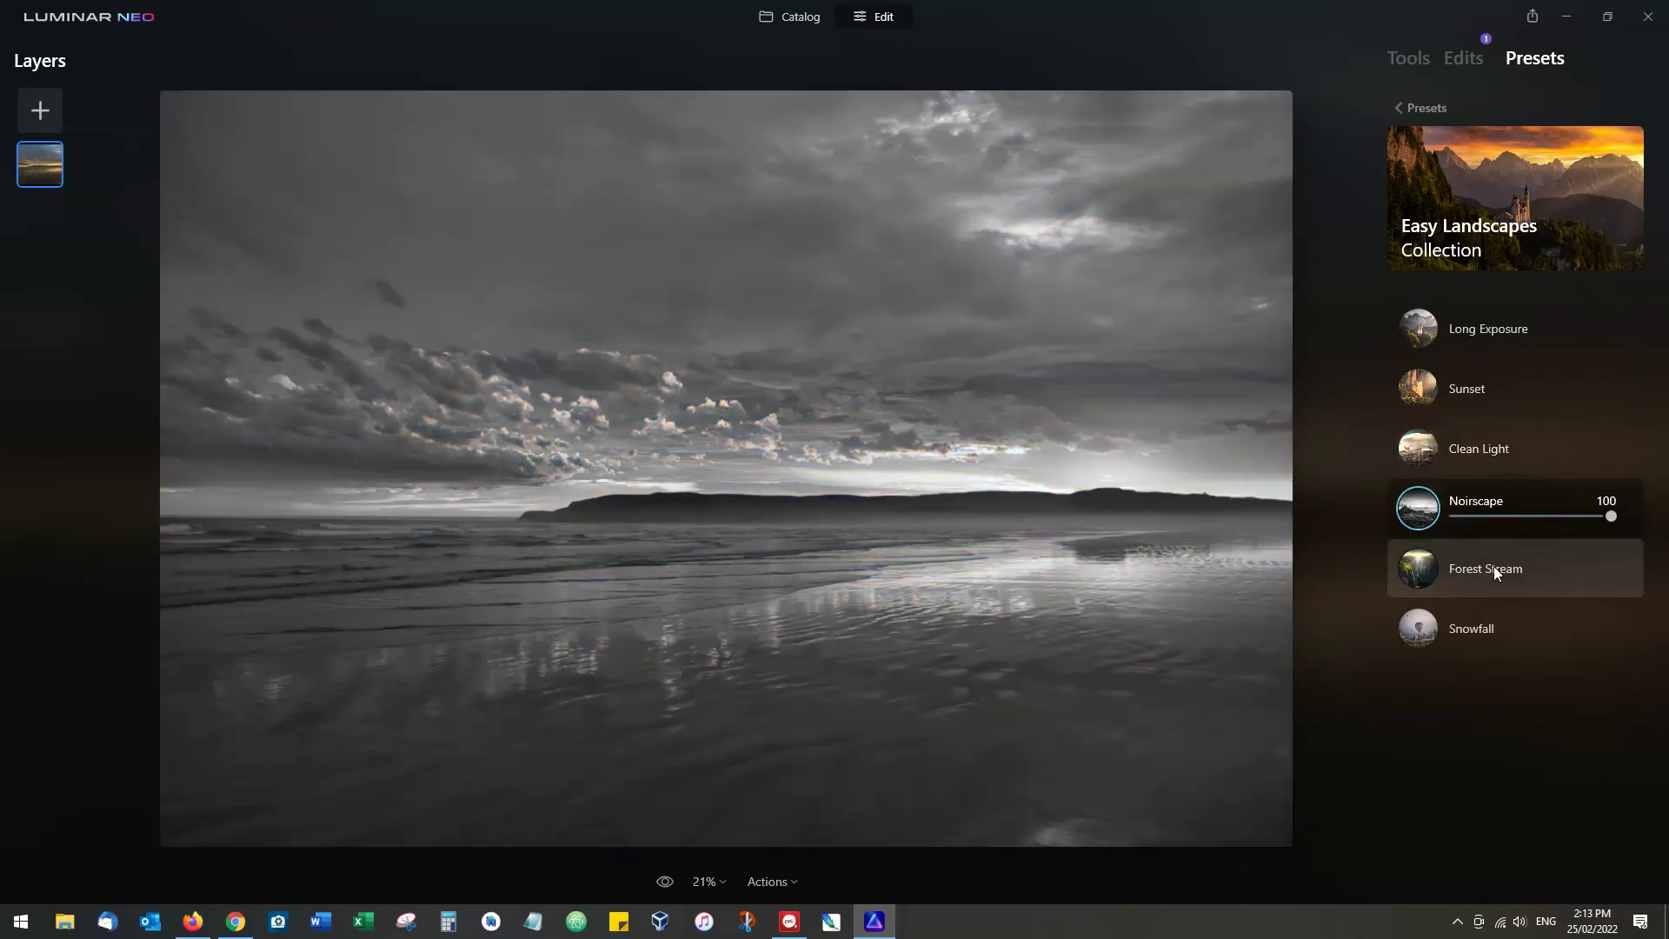
{"action": "left_click", "coordinate": [1492, 566]}
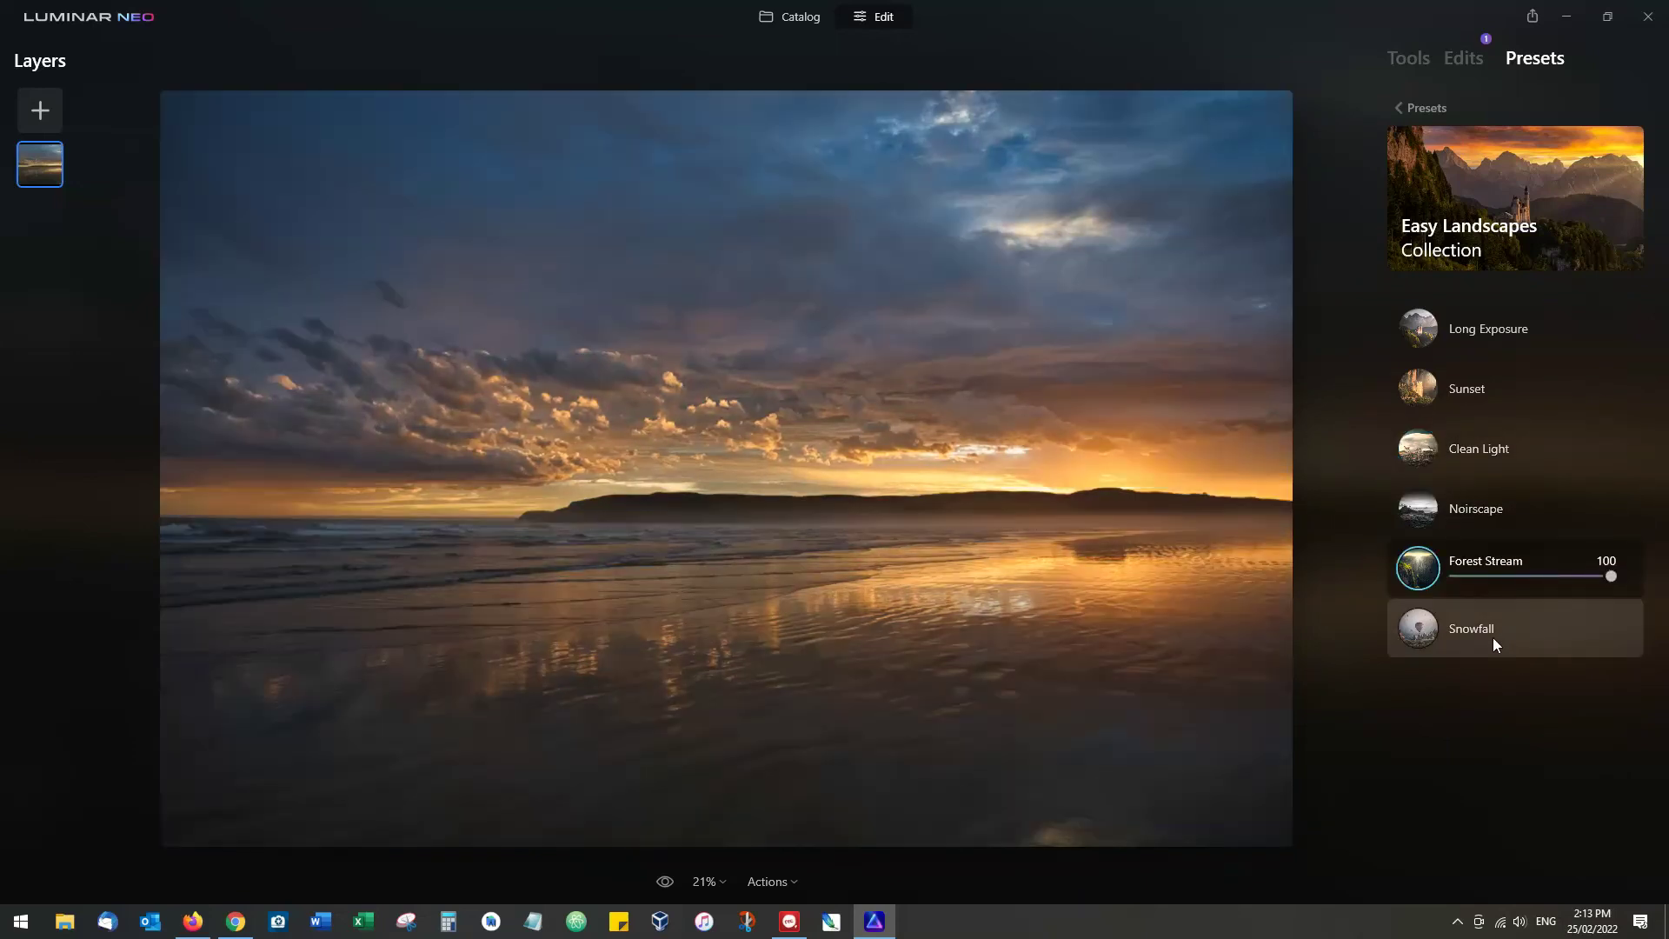
{"action": "left_click", "coordinate": [1495, 638]}
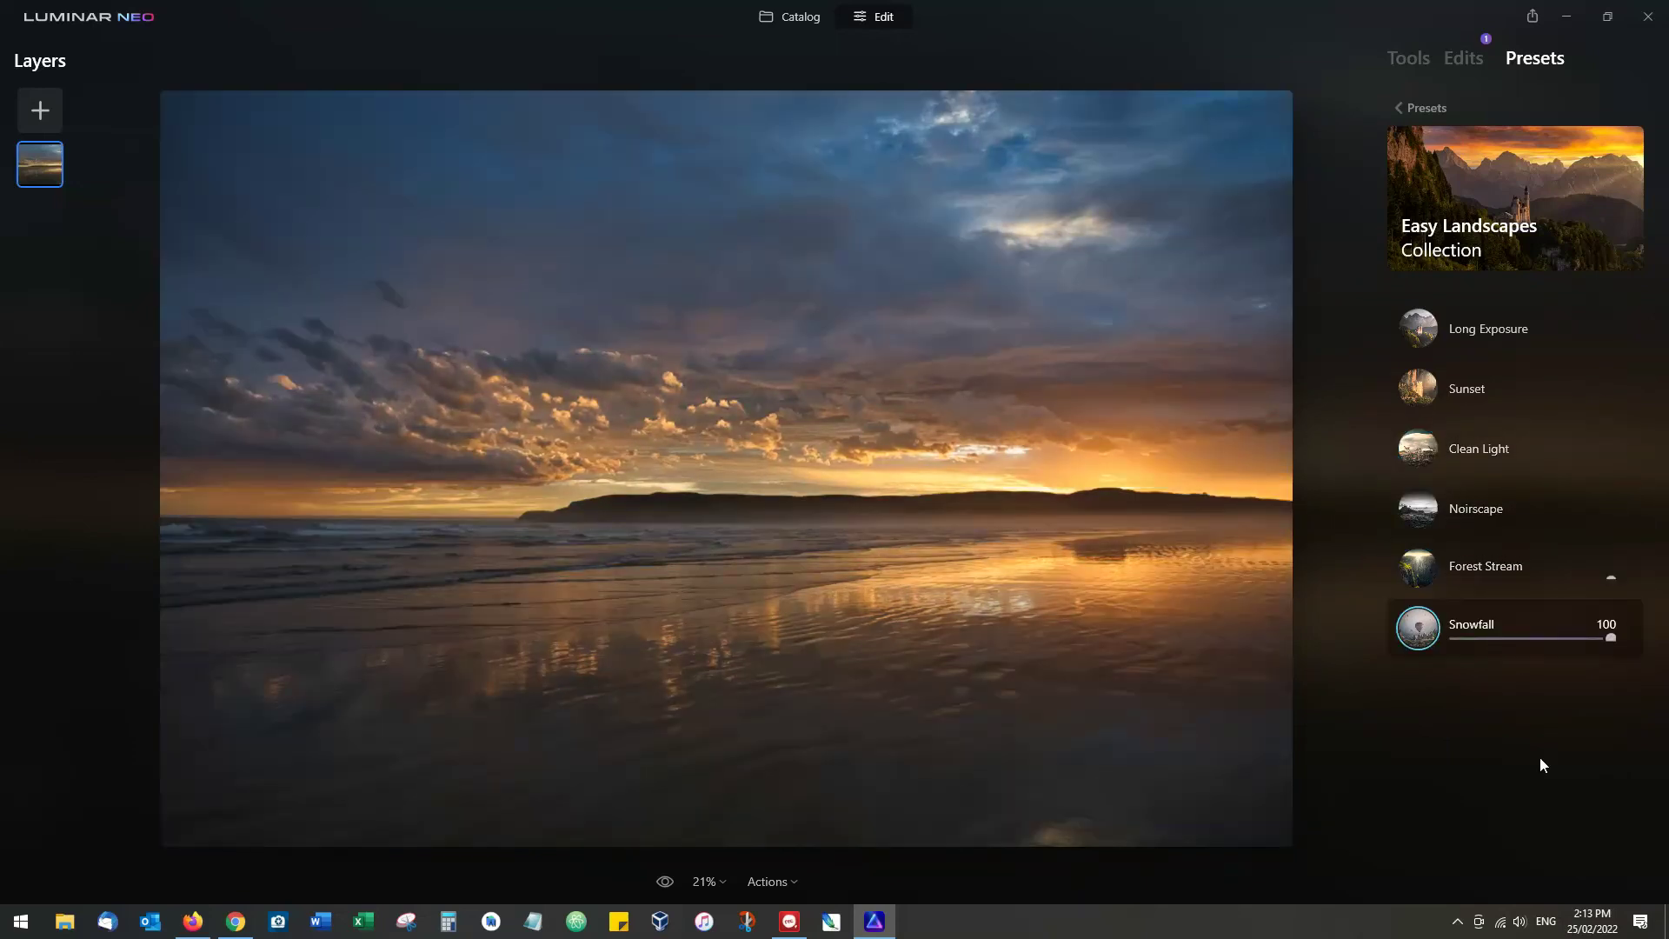